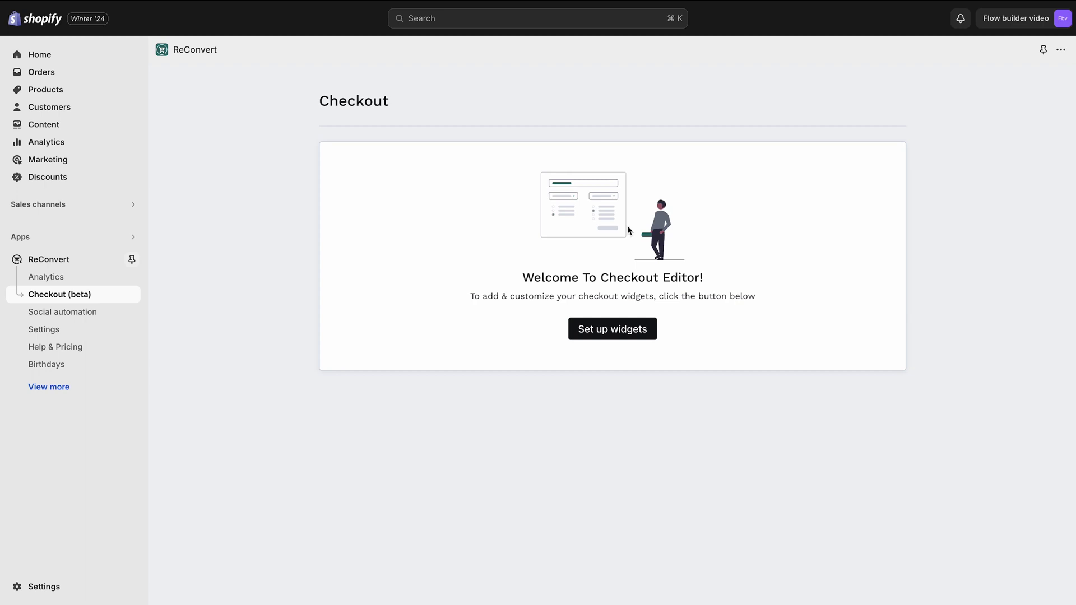
Start widget setup and go to the Checkout page, which shows only the default condition
{"action": "left_click", "coordinate": [603, 334]}
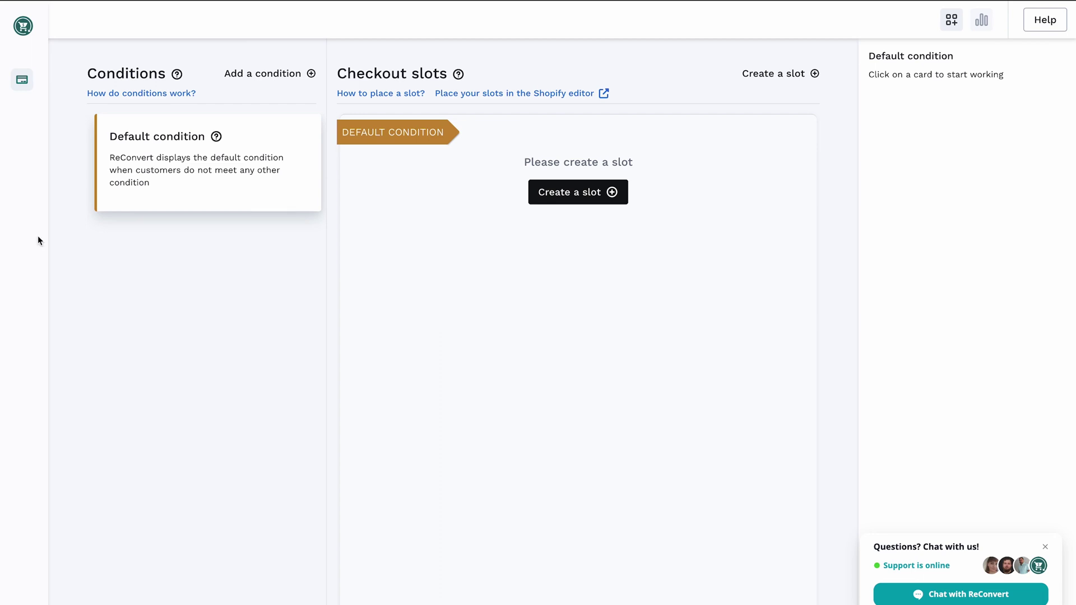
{"action": "mouse_move", "coordinate": [38, 235]}
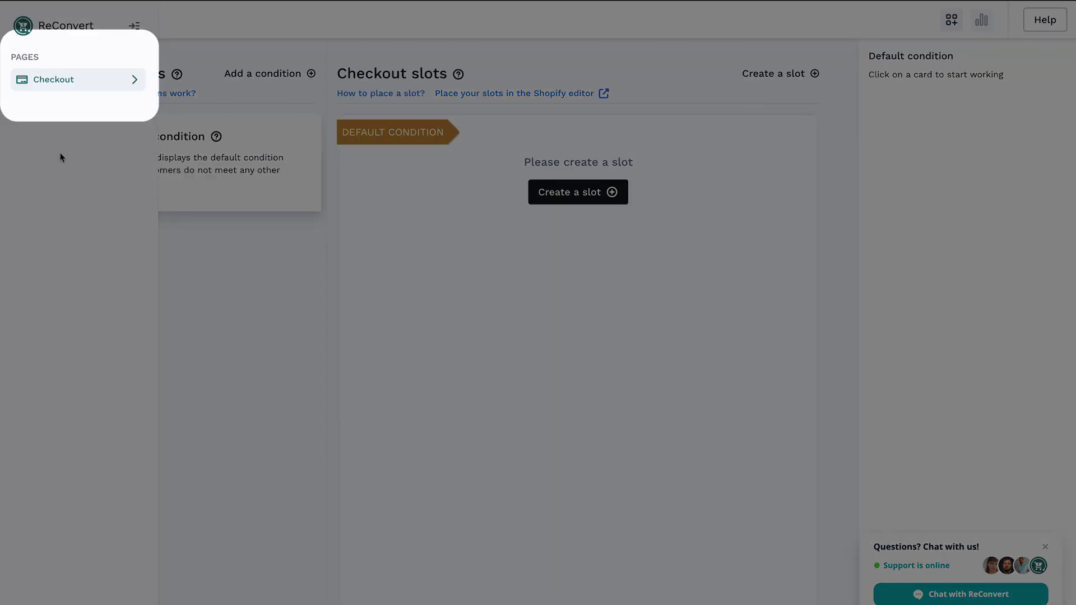
{"action": "left_click", "coordinate": [39, 80]}
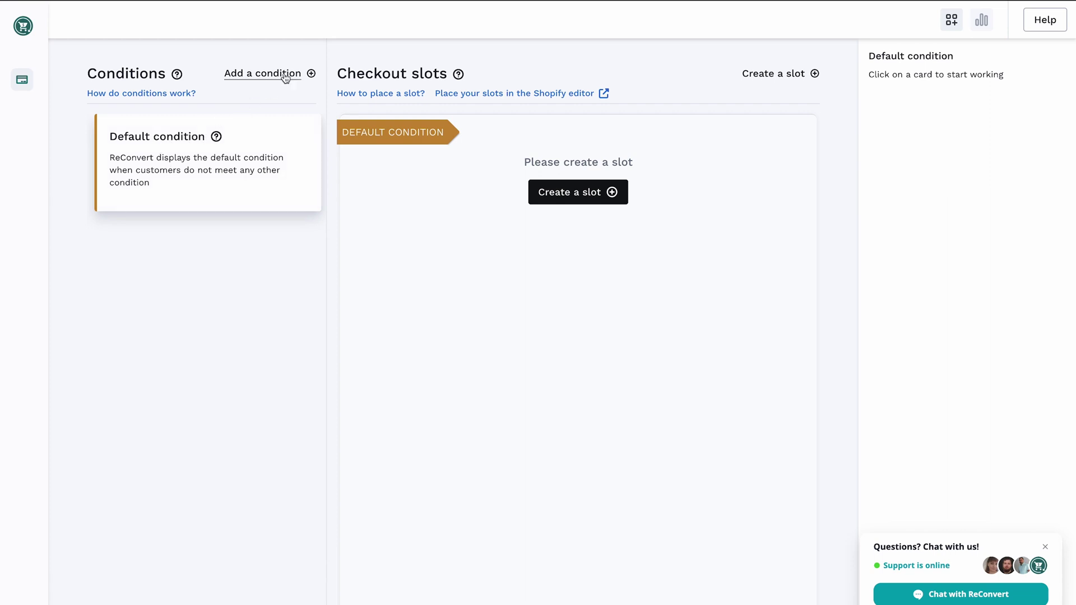
Add a condition named 'Clay pot' for the Specific product Clay Plant Pot and save it
{"action": "left_click", "coordinate": [311, 74]}
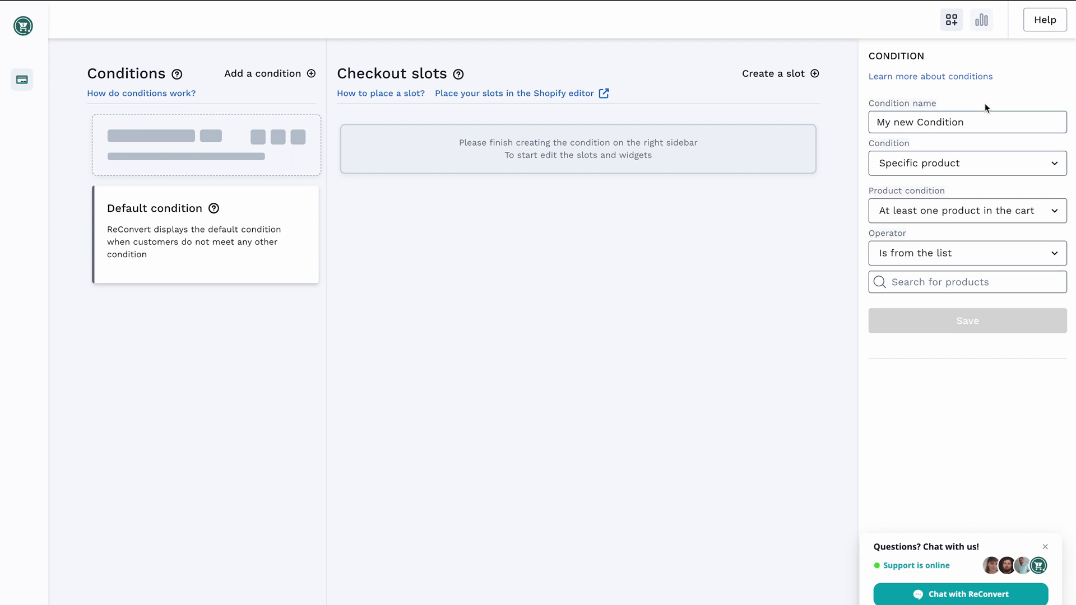
{"action": "triple_click", "coordinate": [983, 118]}
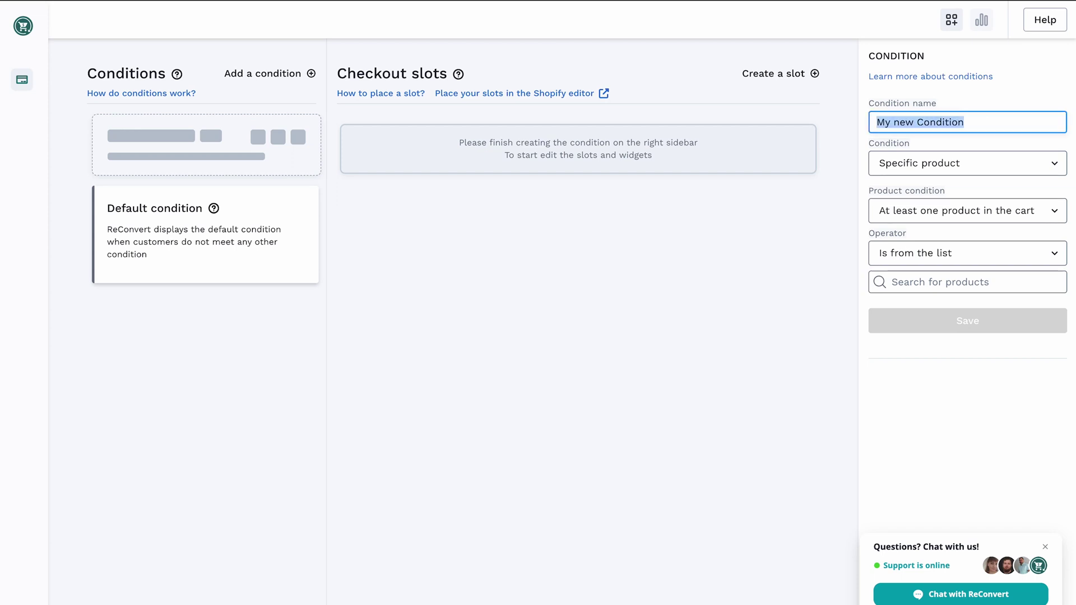
{"action": "type", "text": "Clay pot"}
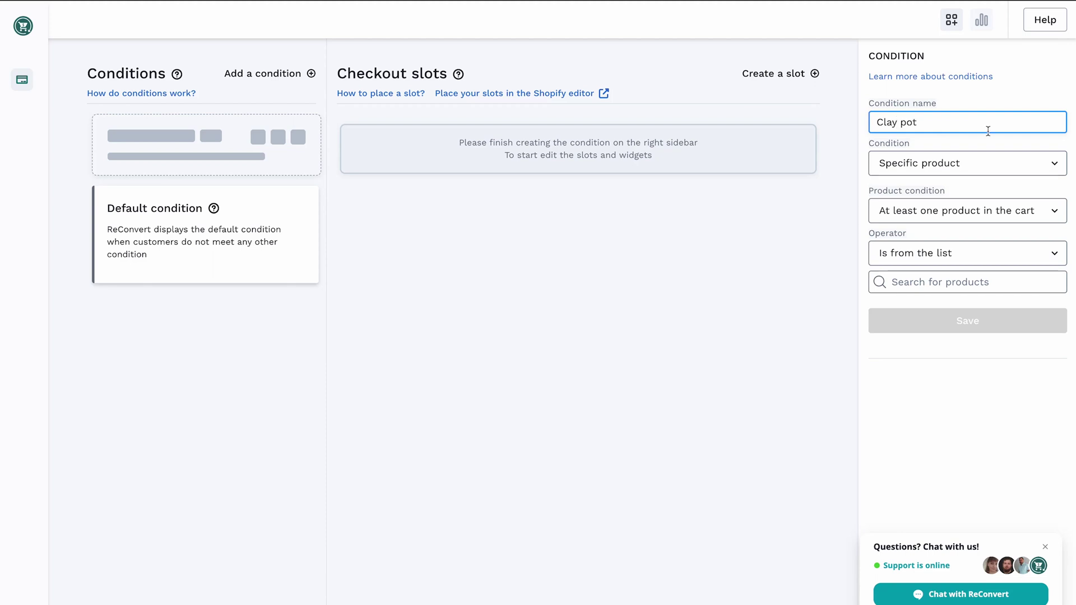
{"action": "left_click", "coordinate": [931, 139]}
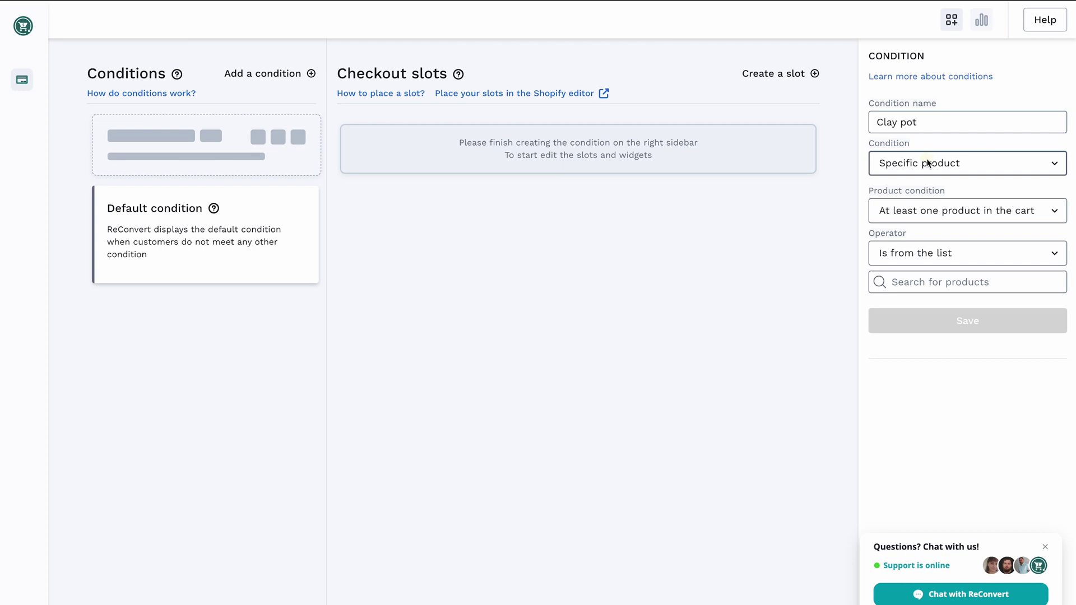
{"action": "left_click", "coordinate": [929, 161]}
{"action": "left_click", "coordinate": [929, 161]}
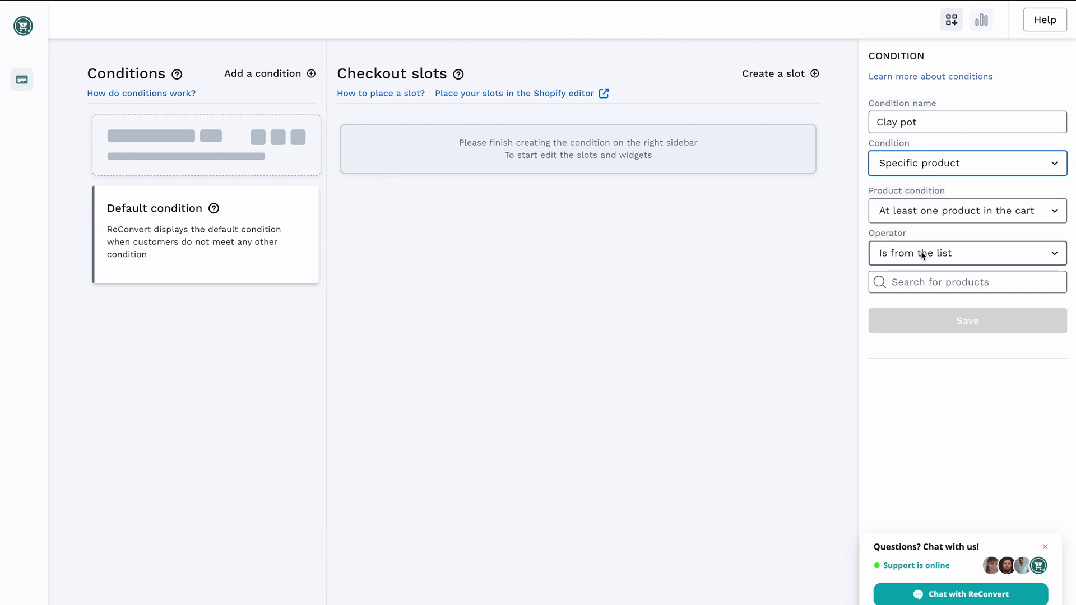
{"action": "left_click", "coordinate": [915, 286]}
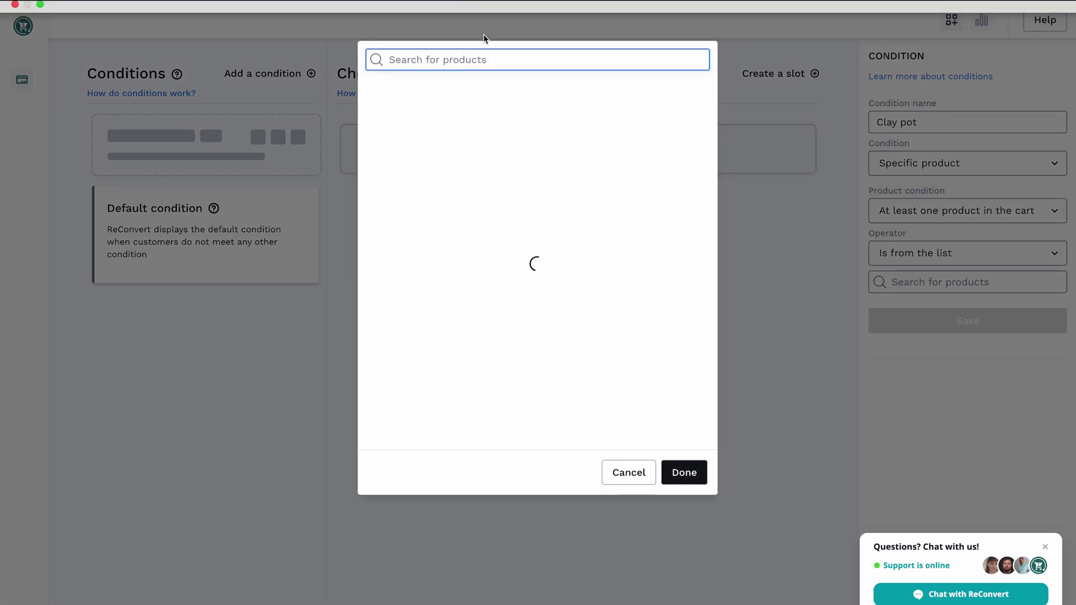
{"action": "type", "text": "pot"}
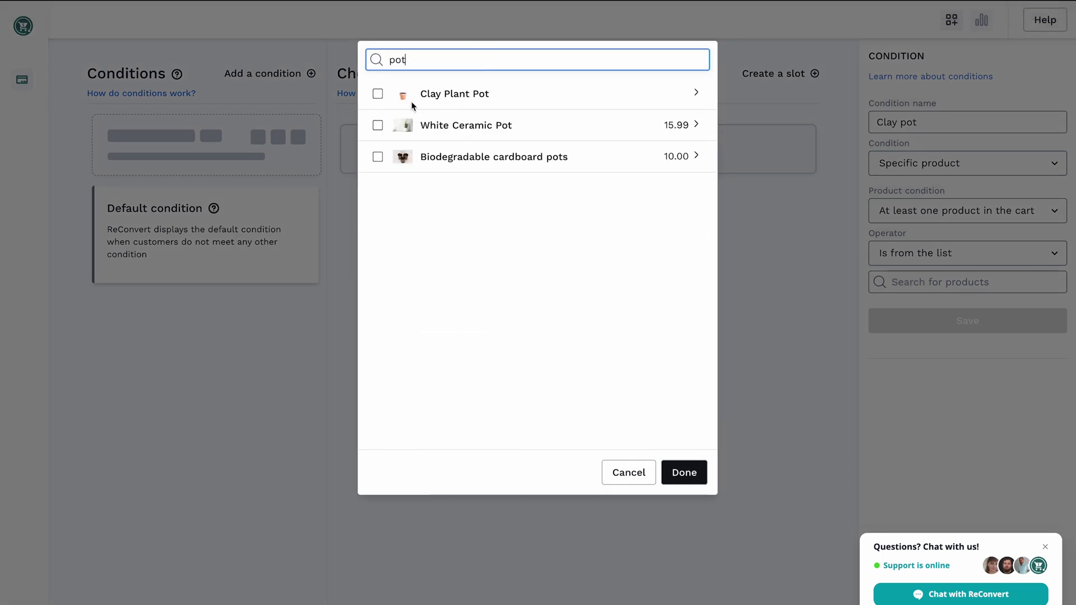
{"action": "left_click", "coordinate": [379, 95]}
{"action": "left_click", "coordinate": [684, 473]}
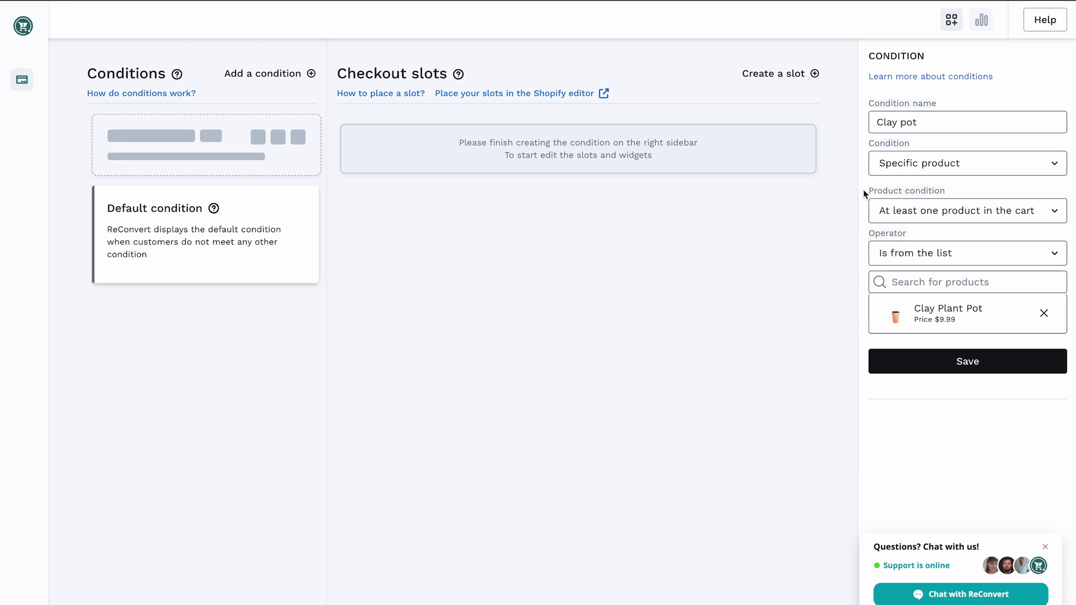
{"action": "left_click", "coordinate": [953, 366]}
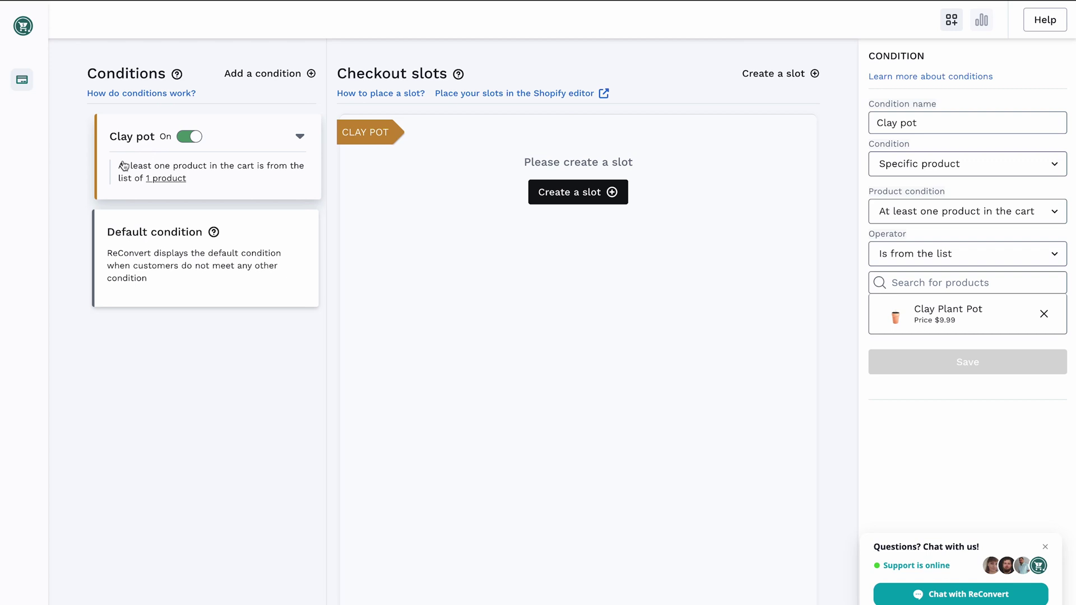
Create the first slot under the Clay pot condition
{"action": "mouse_move", "coordinate": [174, 182]}
{"action": "left_click", "coordinate": [582, 192]}
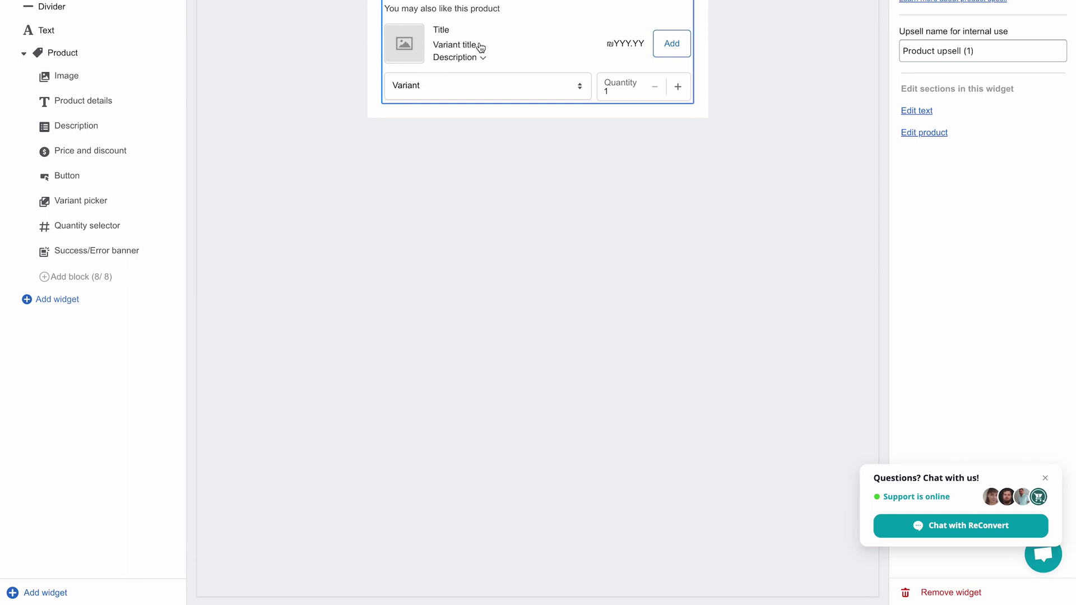
Add a Banner widget at the top of the slot and remove the Product upsell
{"action": "left_click", "coordinate": [48, 592]}
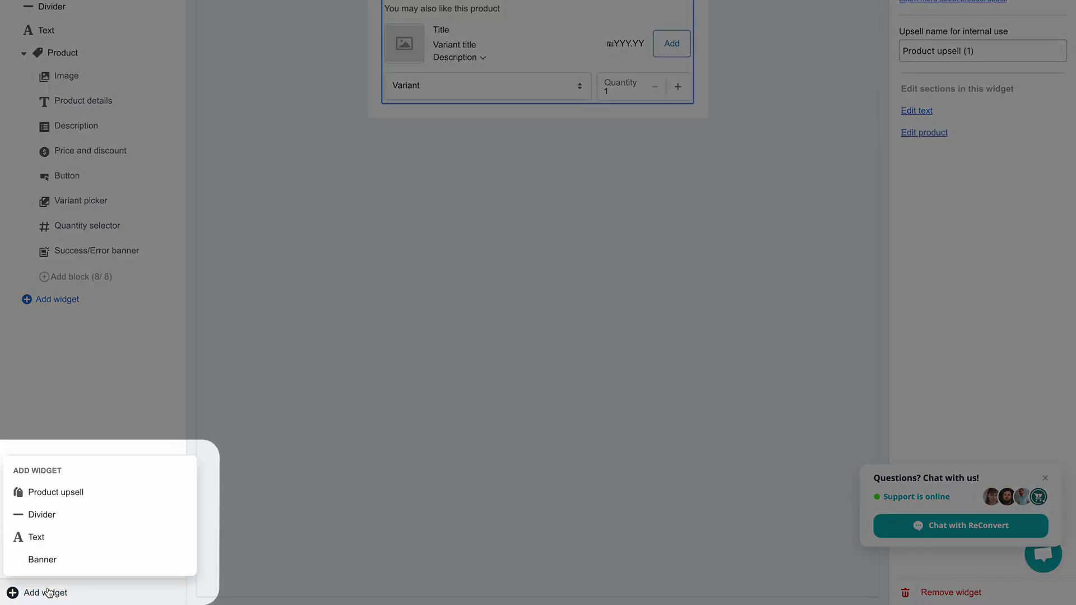
{"action": "left_click", "coordinate": [50, 561]}
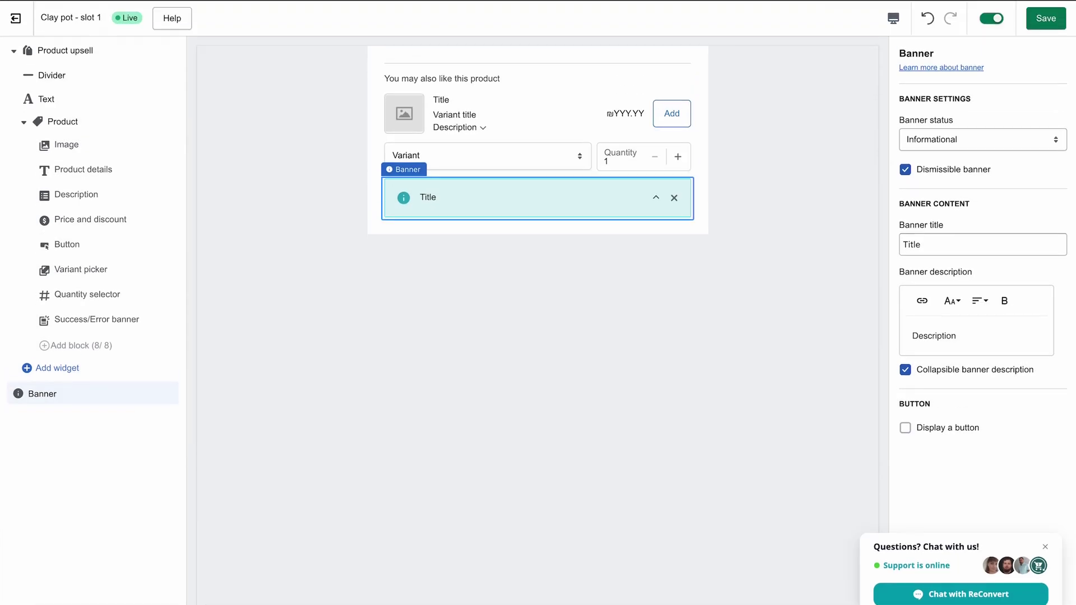
{"action": "left_click_drag", "start_coordinate": [151, 325], "coordinate": [156, 94]}
{"action": "left_click_drag", "start_coordinate": [156, 163], "coordinate": [84, 89]}
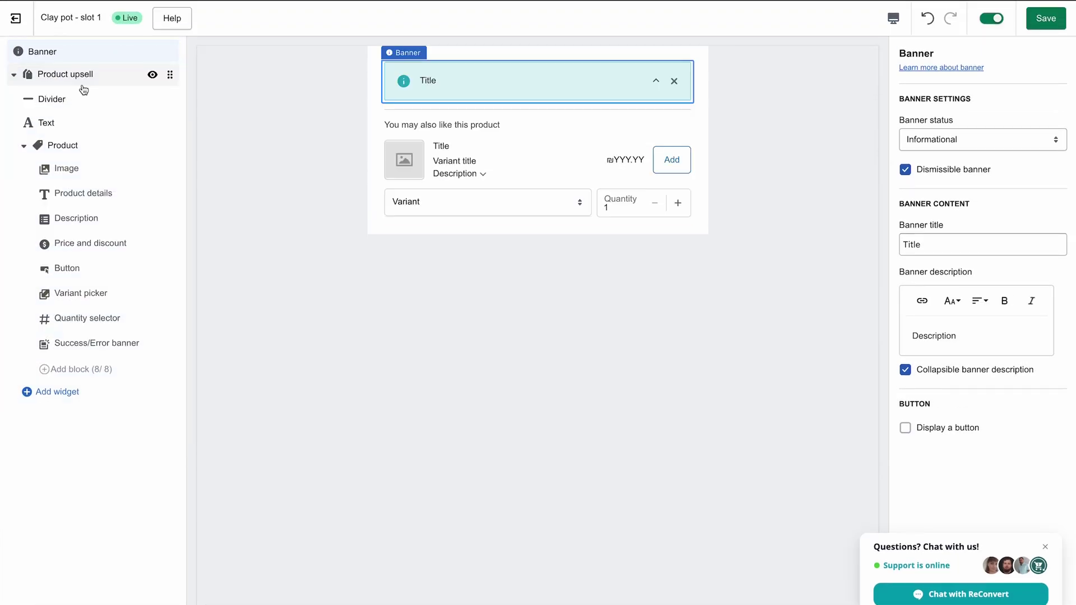
{"action": "left_click", "coordinate": [67, 19]}
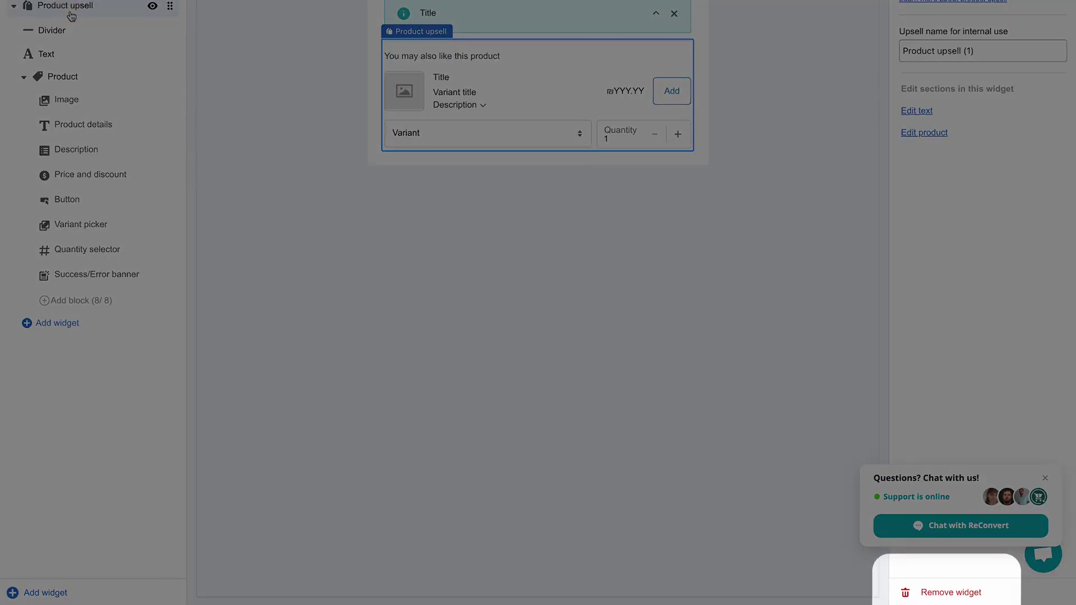
{"action": "left_click", "coordinate": [950, 593]}
Make the banner Warning, titled 'This pot does not come with a plant!', no description, not collapsible; save
{"action": "left_click", "coordinate": [476, 16]}
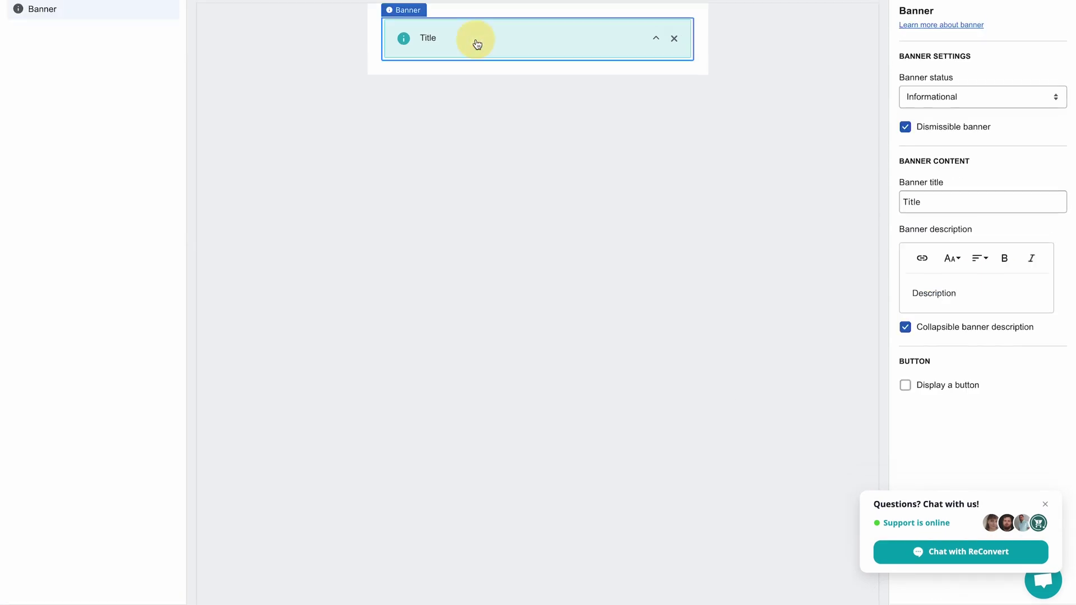
{"action": "left_click", "coordinate": [947, 139]}
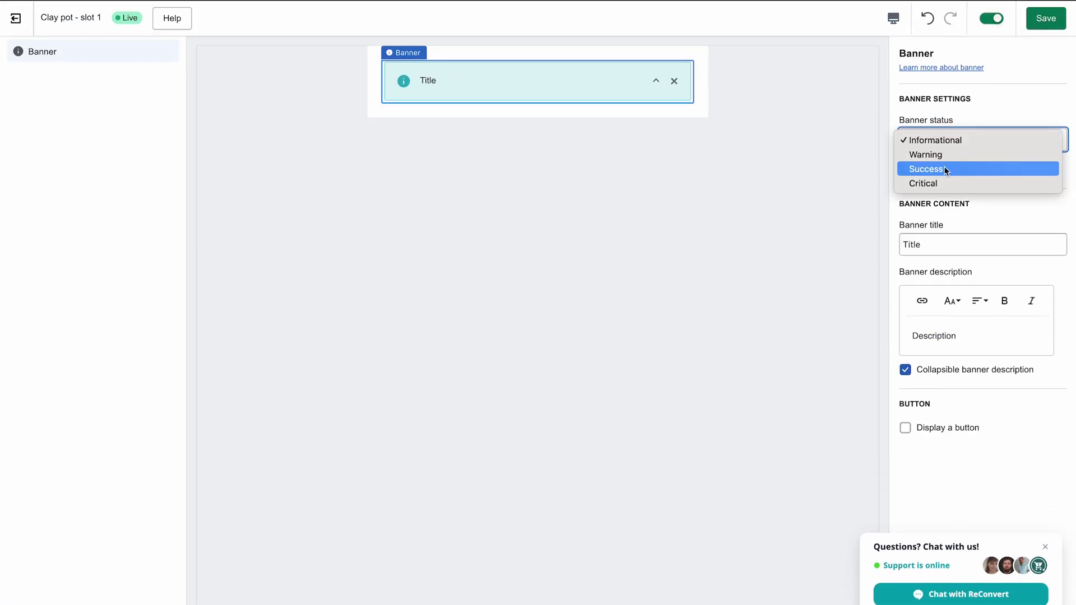
{"action": "left_click", "coordinate": [943, 155]}
{"action": "triple_click", "coordinate": [953, 244]}
{"action": "type", "text": "This pot does"}
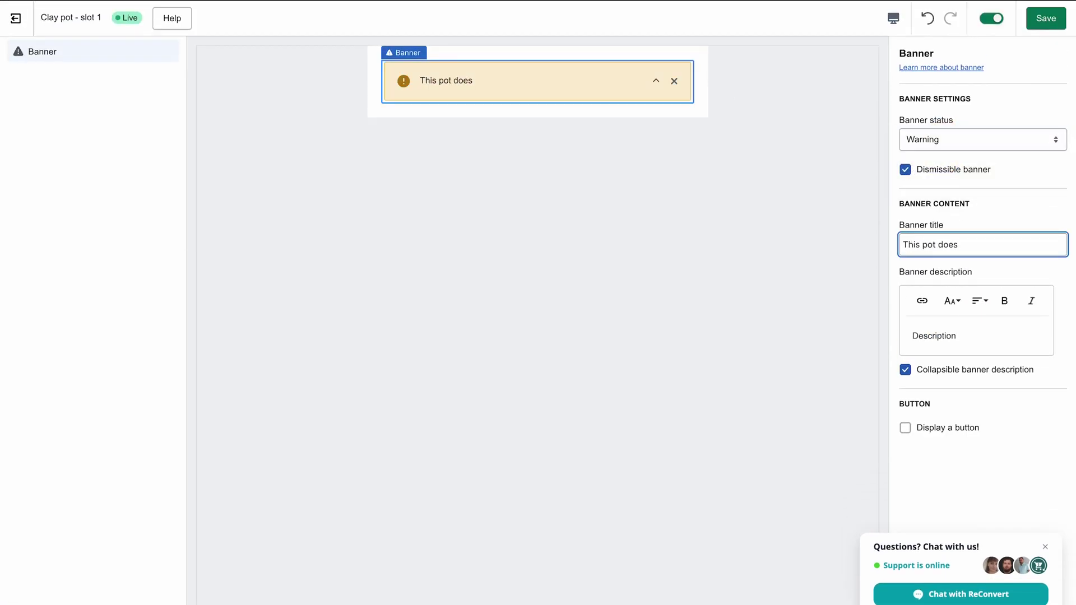
{"action": "type", "text": " not come with a plant!"}
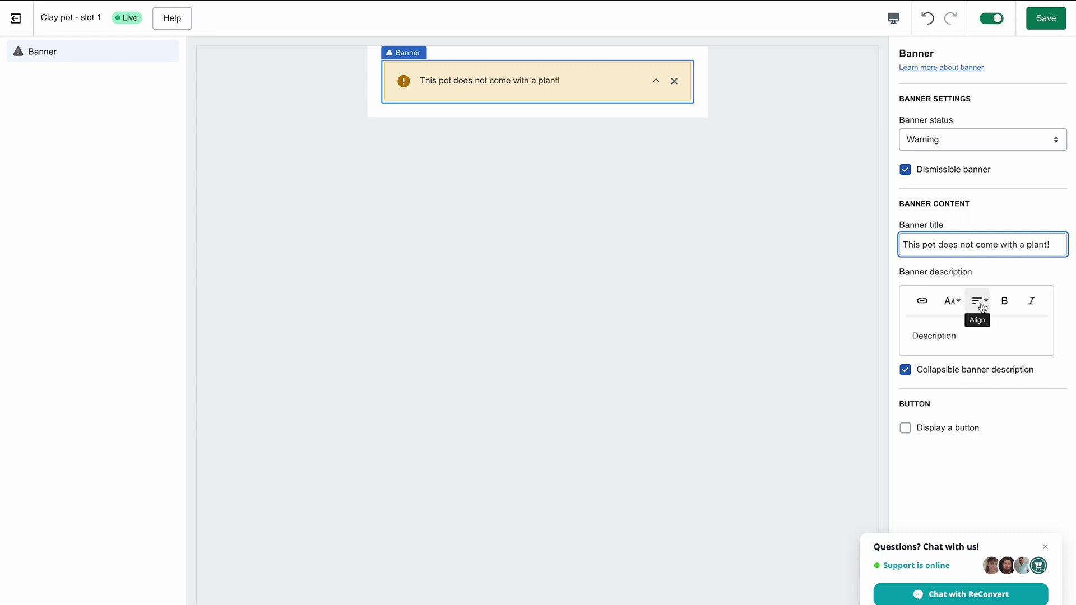
{"action": "triple_click", "coordinate": [1001, 327]}
{"action": "key", "text": "BackSpace"}
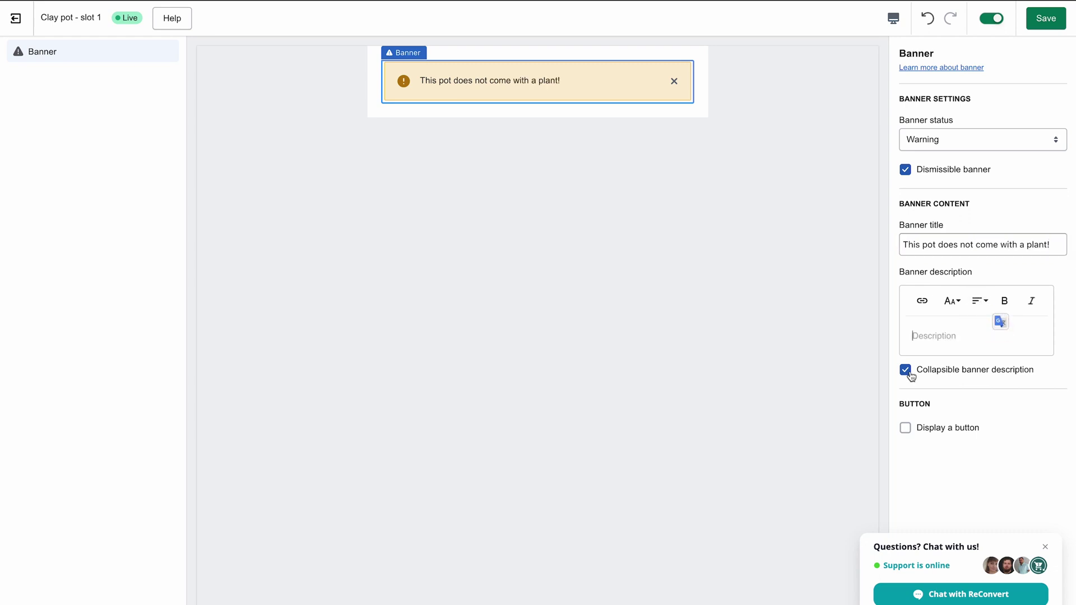
{"action": "left_click", "coordinate": [907, 371]}
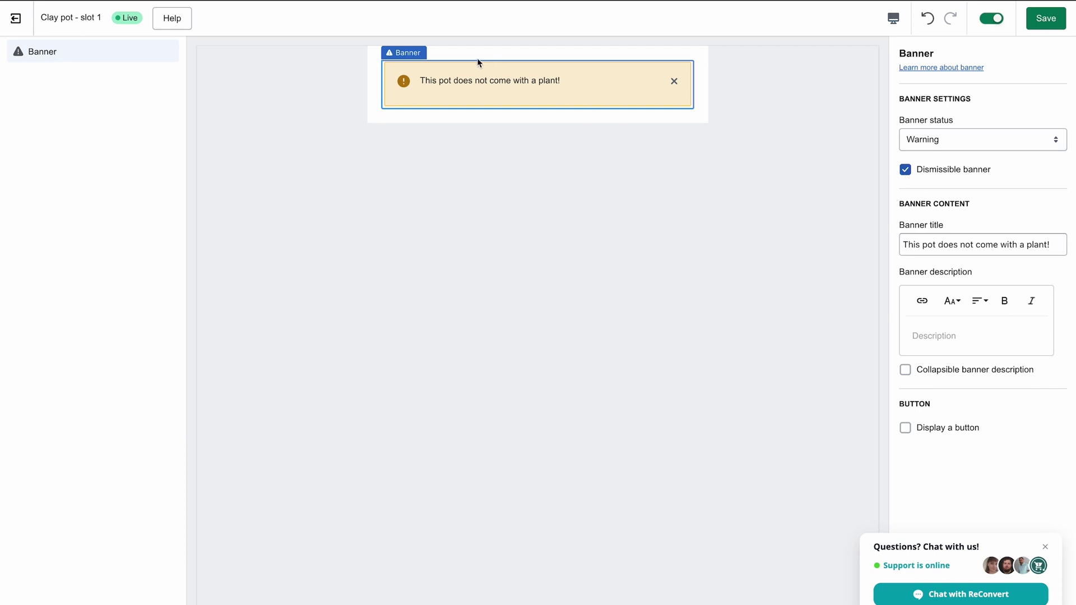
{"action": "left_click", "coordinate": [1050, 23]}
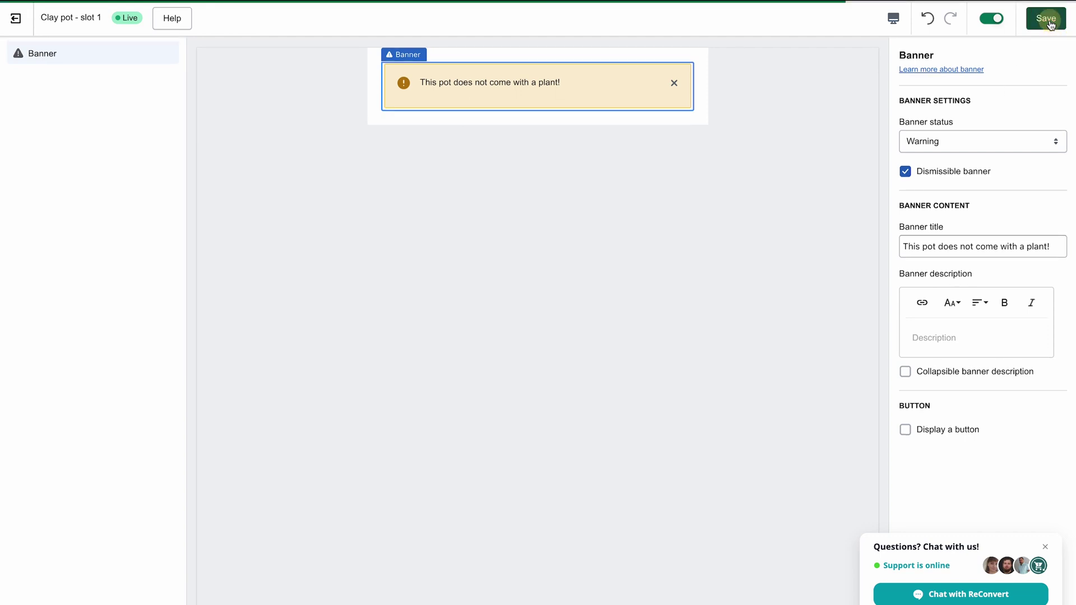
{"action": "left_click", "coordinate": [20, 22]}
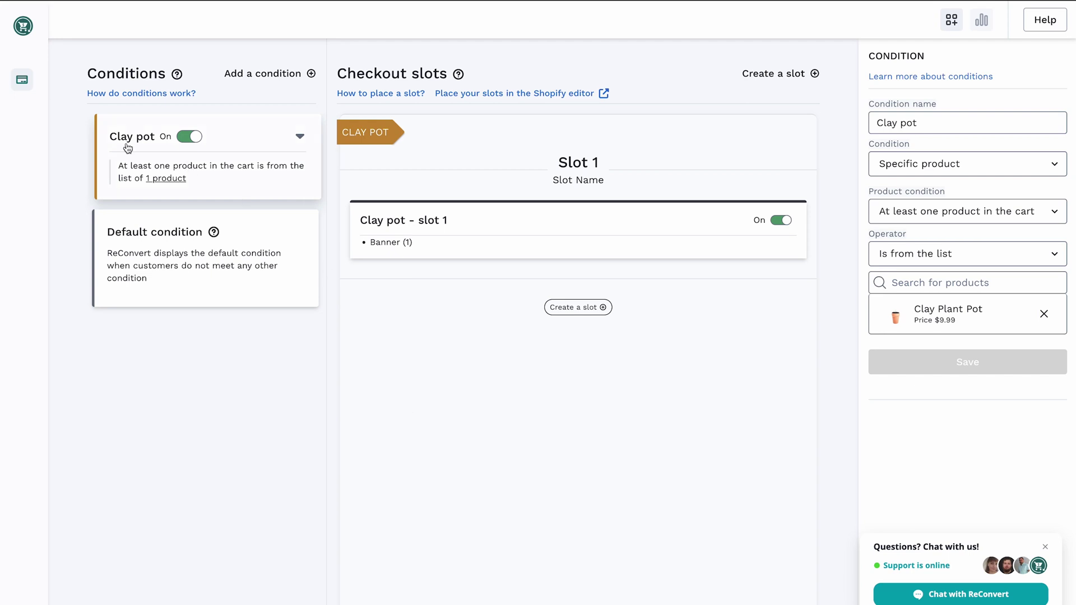
Add a new condition named 'Yellow Sofa', keeping the operator as Is
{"action": "mouse_move", "coordinate": [174, 184]}
{"action": "left_click", "coordinate": [304, 80]}
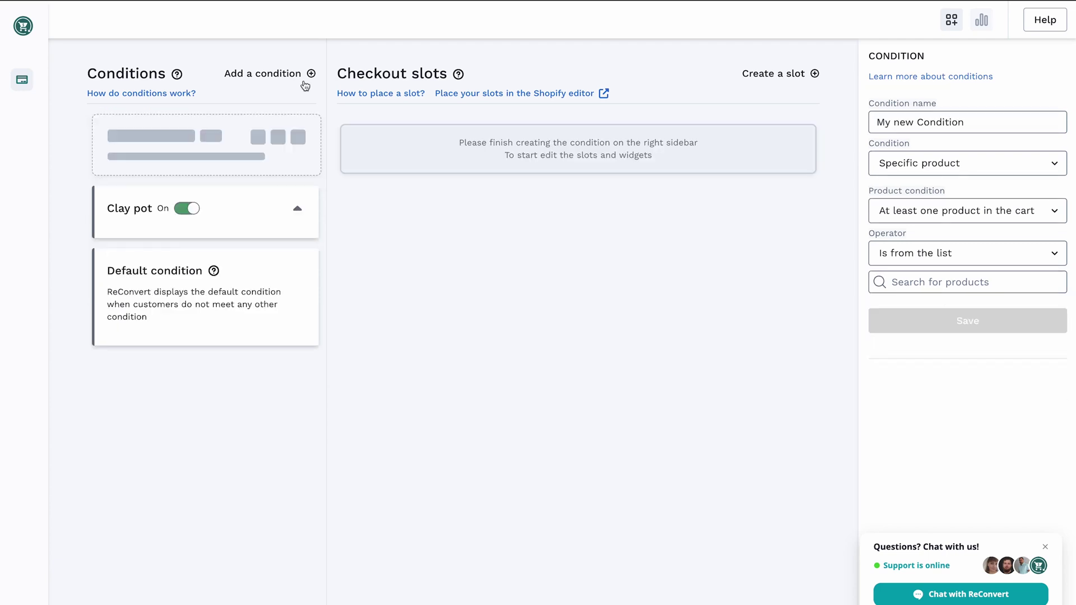
{"action": "left_click", "coordinate": [931, 128]}
{"action": "key", "text": "ctrl+a"}
{"action": "type", "text": "Yellow Sofa"}
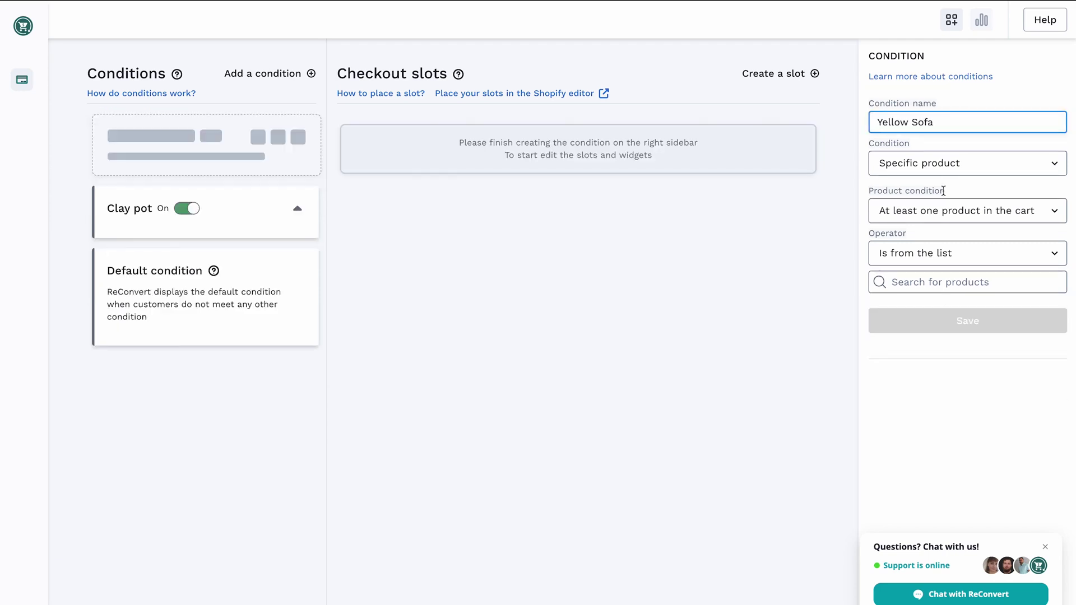
{"action": "left_click", "coordinate": [927, 253]}
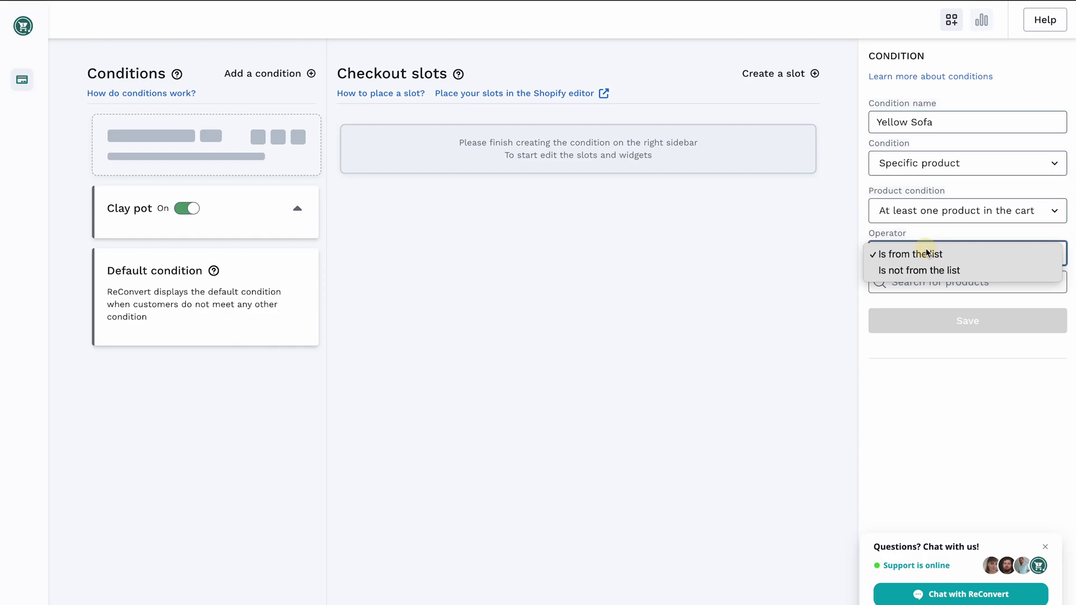
{"action": "left_click", "coordinate": [927, 253]}
Set the condition's product to Yellow Sofa, save it, and create a slot for it
{"action": "left_click", "coordinate": [950, 283]}
{"action": "type", "text": "sofa"}
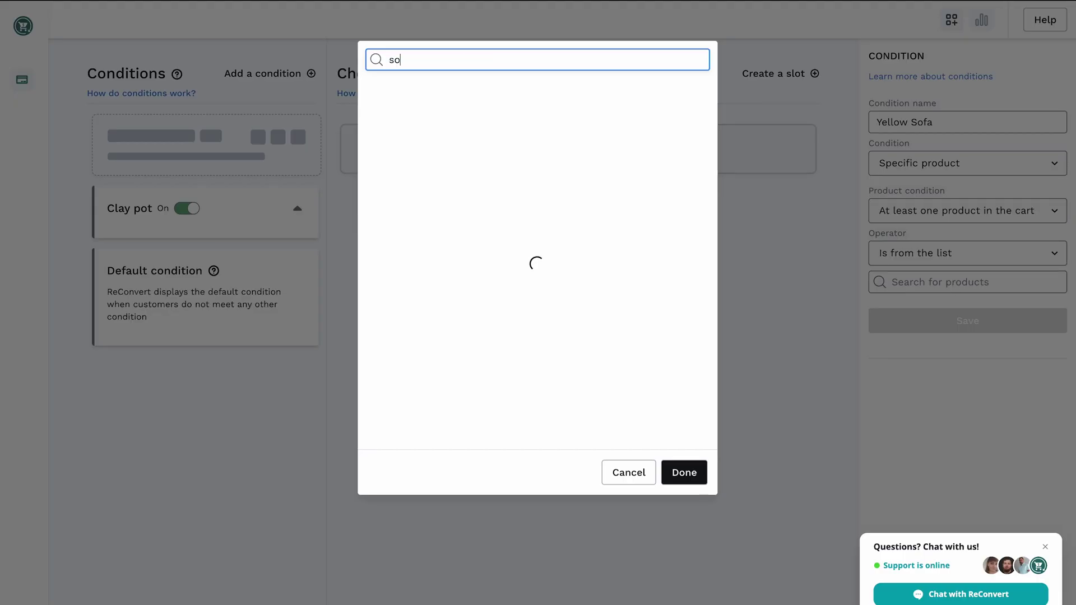
{"action": "left_click", "coordinate": [378, 158]}
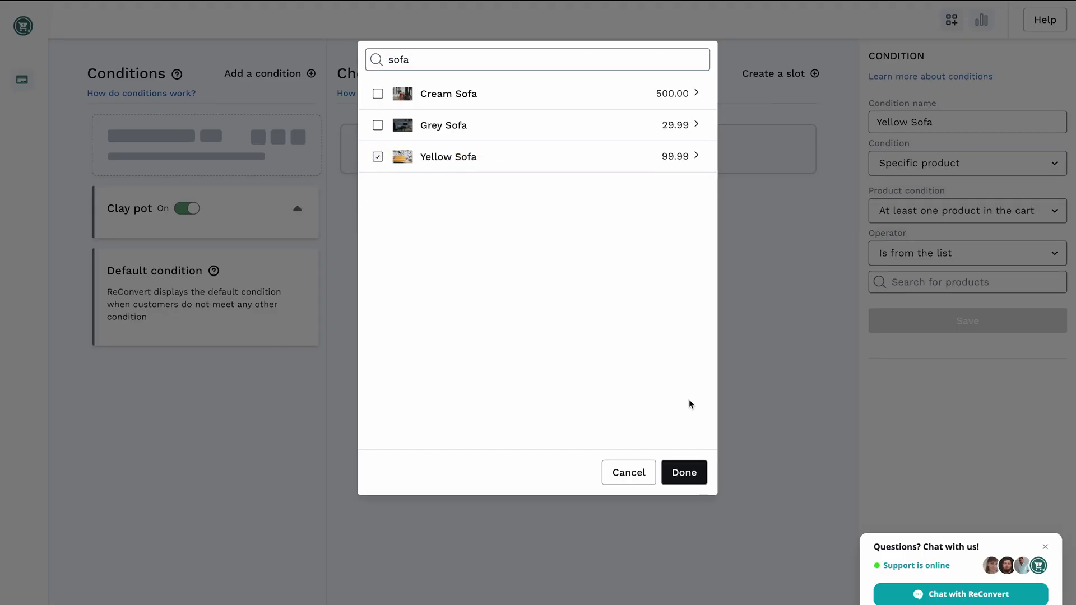
{"action": "left_click", "coordinate": [680, 472]}
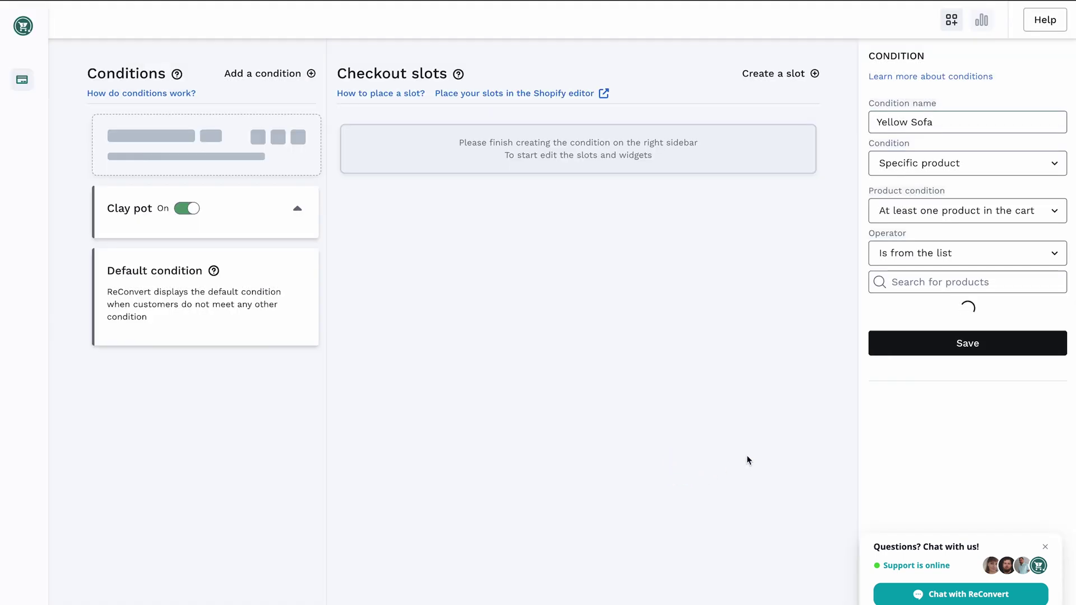
{"action": "left_click", "coordinate": [906, 356]}
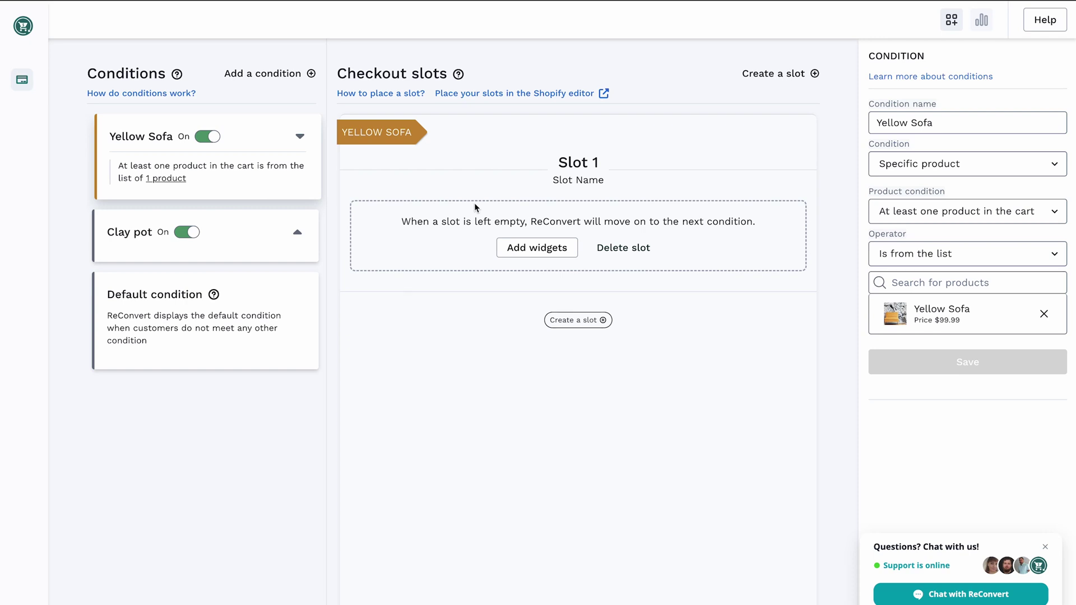
{"action": "left_click", "coordinate": [576, 324]}
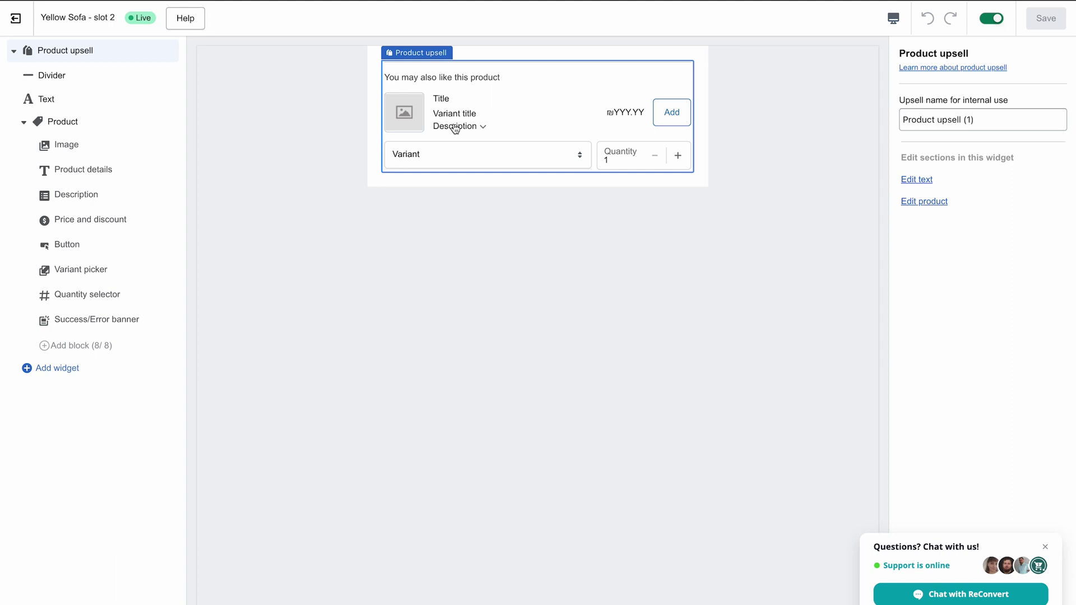
Make the upsell display the specific product Knitted Throw Pillows
{"action": "left_click", "coordinate": [116, 121]}
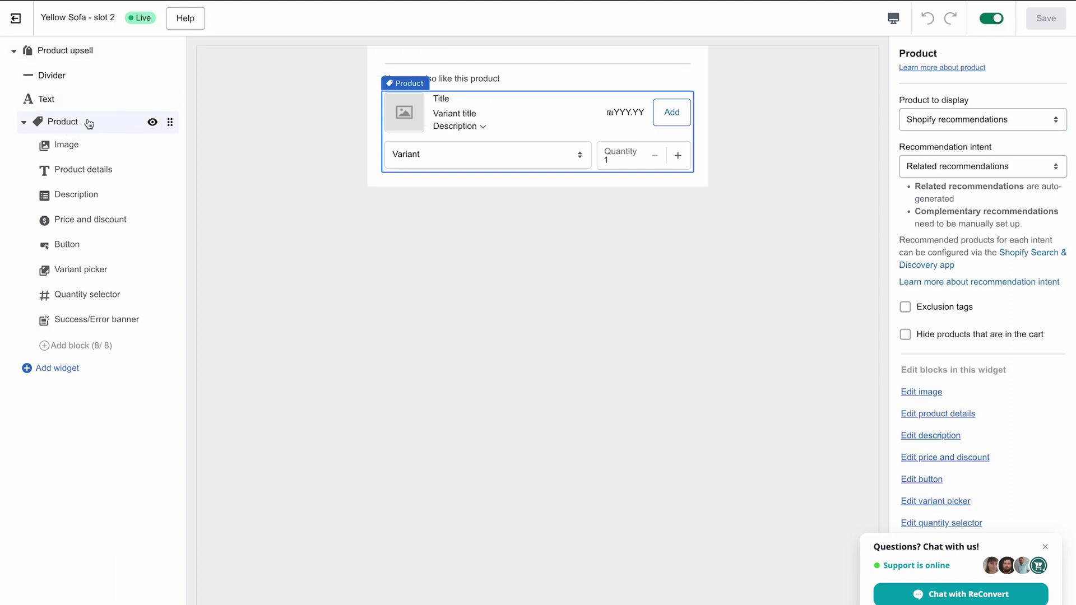
{"action": "left_click", "coordinate": [968, 119]}
{"action": "left_click", "coordinate": [942, 221]}
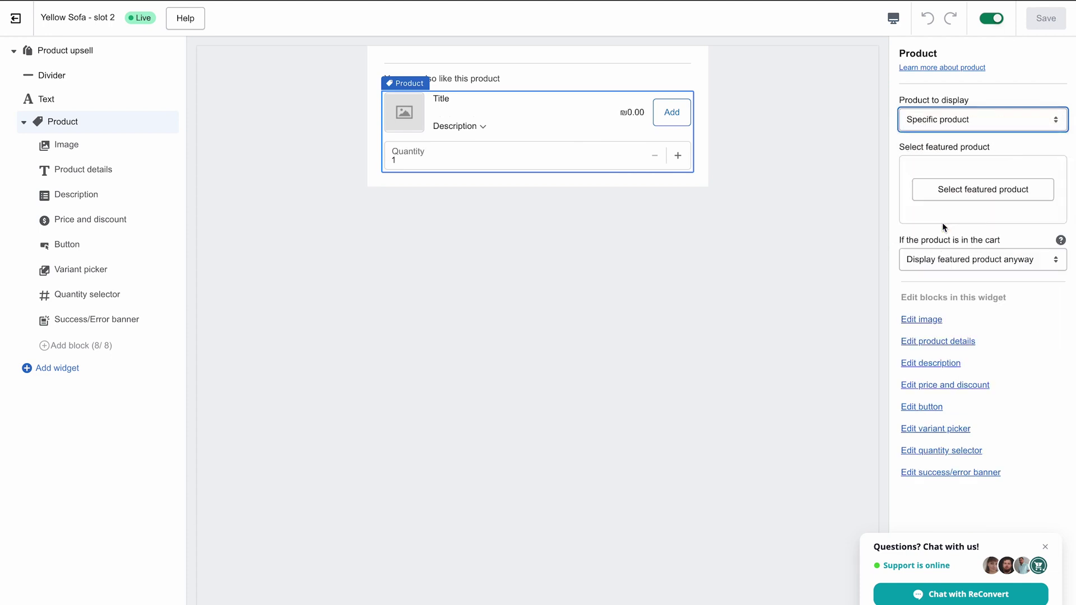
{"action": "left_click", "coordinate": [966, 193]}
{"action": "left_click", "coordinate": [953, 92]}
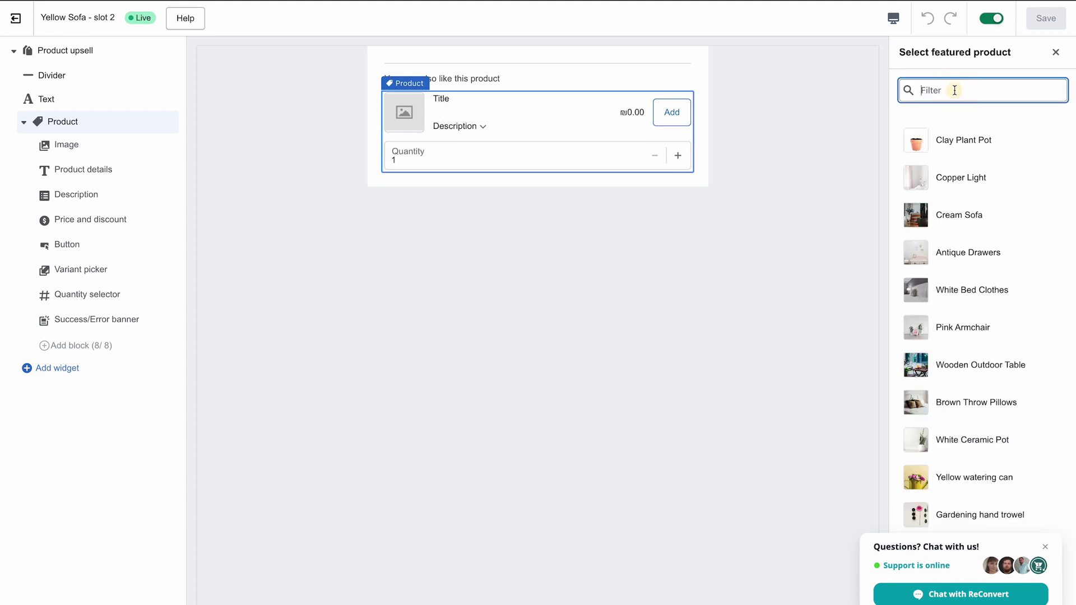
{"action": "type", "text": "pill"}
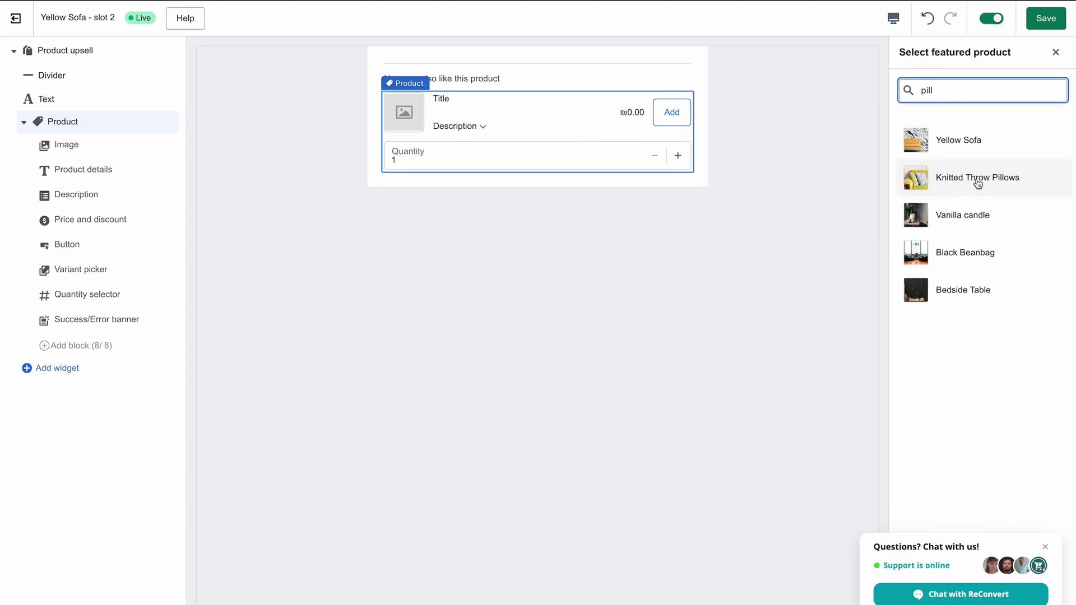
{"action": "left_click", "coordinate": [978, 183]}
{"action": "scroll", "coordinate": [995, 135], "scroll_direction": "down", "scroll_amount": 1}
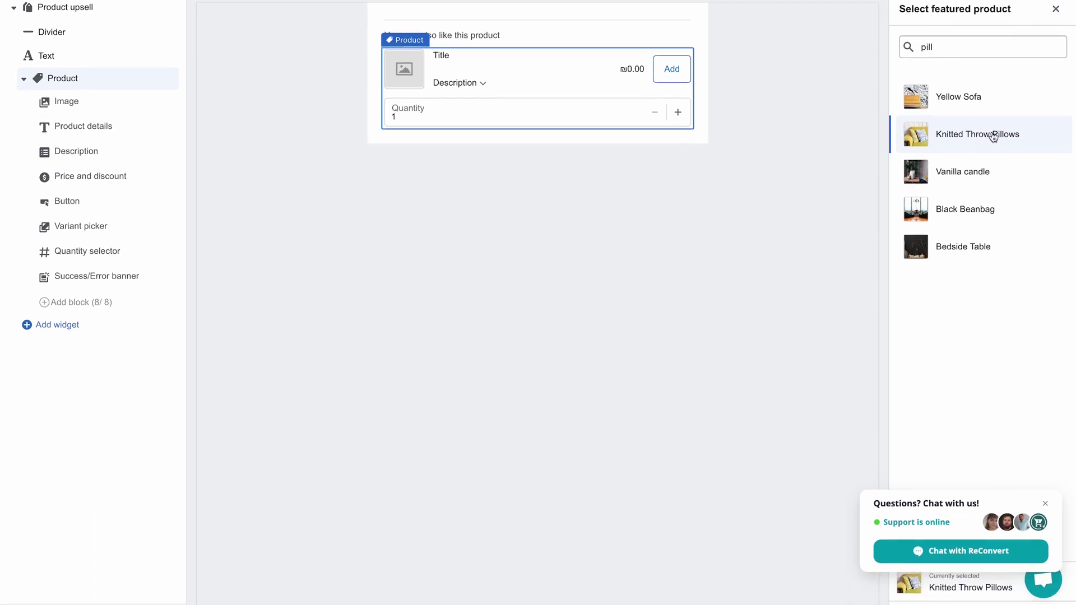
{"action": "left_click", "coordinate": [1046, 591]}
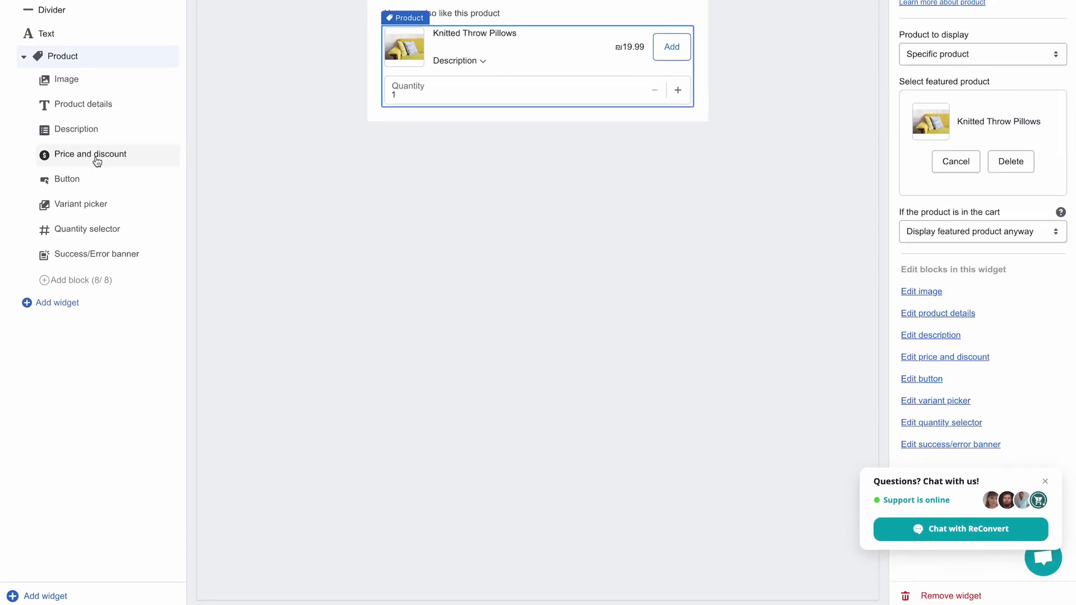
Apply a discount, lowering the pillows' price from ₪19.99 to ₪17.00
{"action": "left_click", "coordinate": [86, 221]}
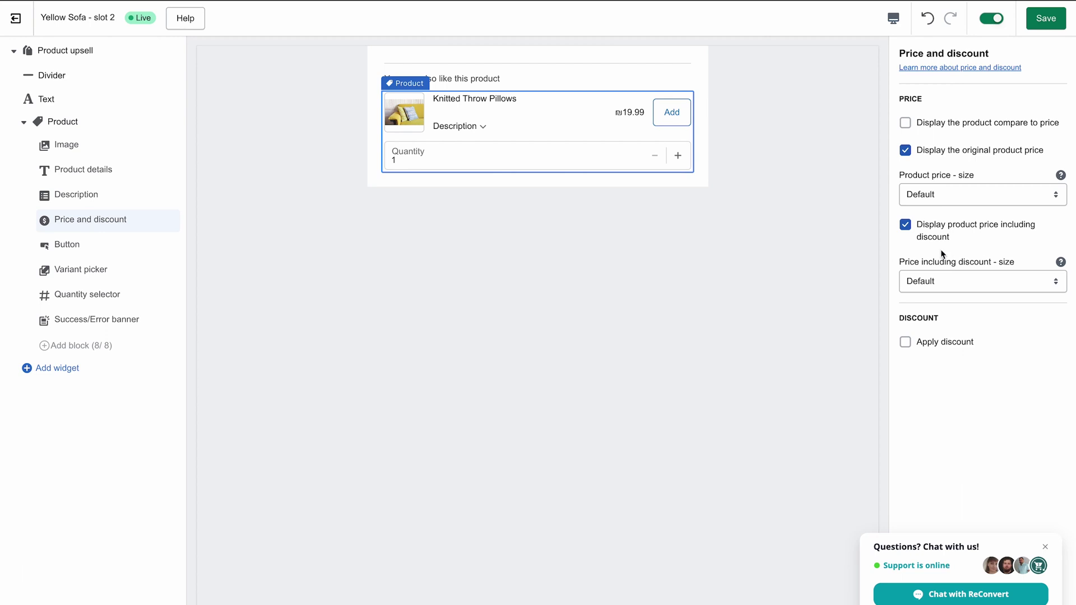
{"action": "left_click", "coordinate": [931, 343]}
{"action": "left_click", "coordinate": [441, 82]}
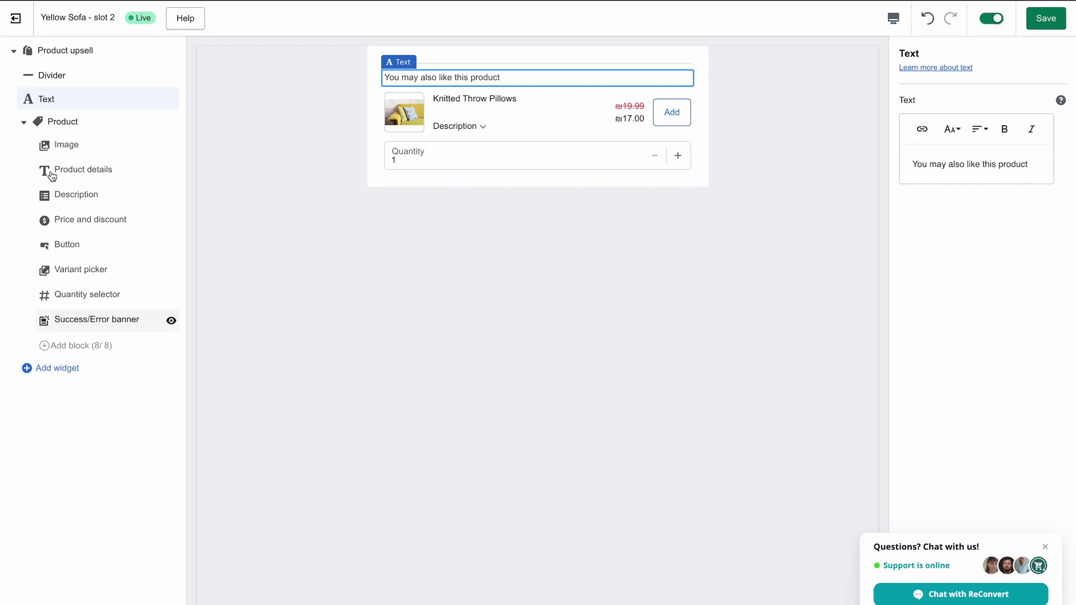
Add a text widget reading 'Get these pillows at 15% OFF!' at the top of the slot
{"action": "left_click", "coordinate": [63, 364]}
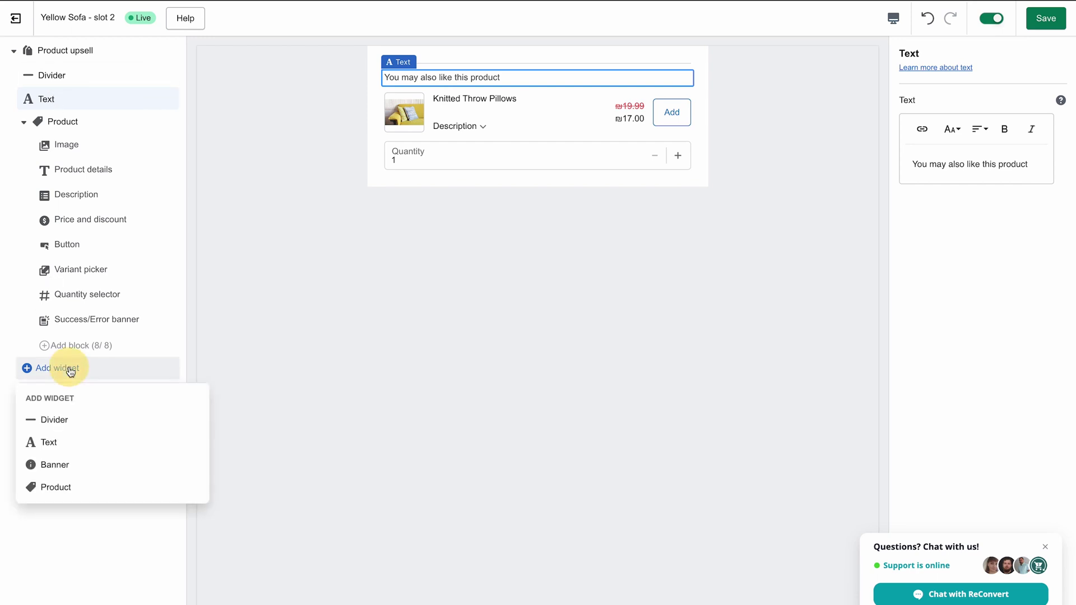
{"action": "left_click", "coordinate": [68, 453]}
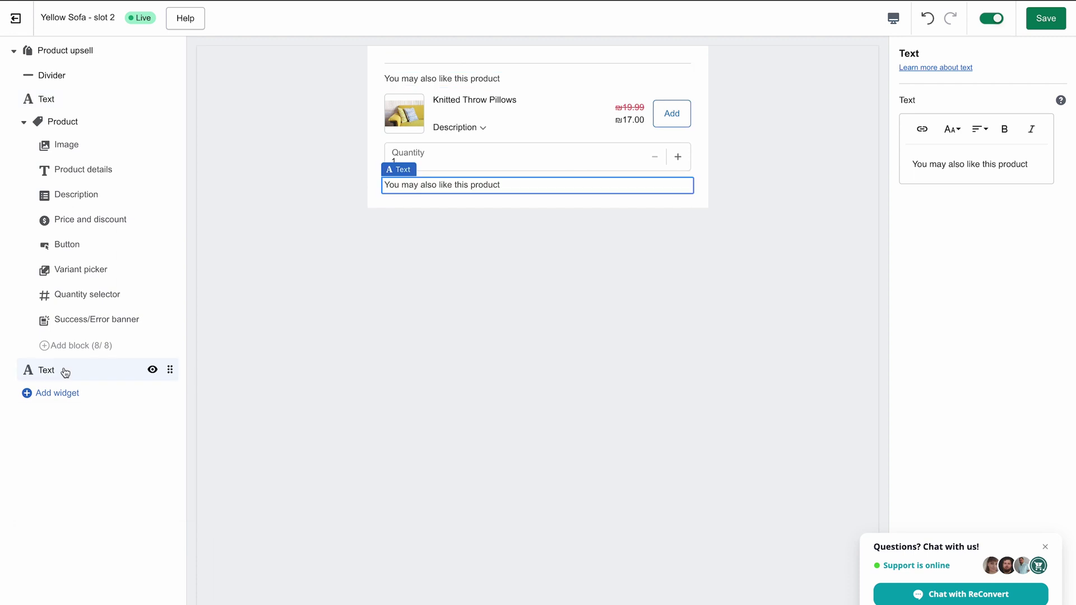
{"action": "double_click", "coordinate": [959, 162]}
{"action": "key", "text": "ctrl+a"}
{"action": "type", "text": "Get t"}
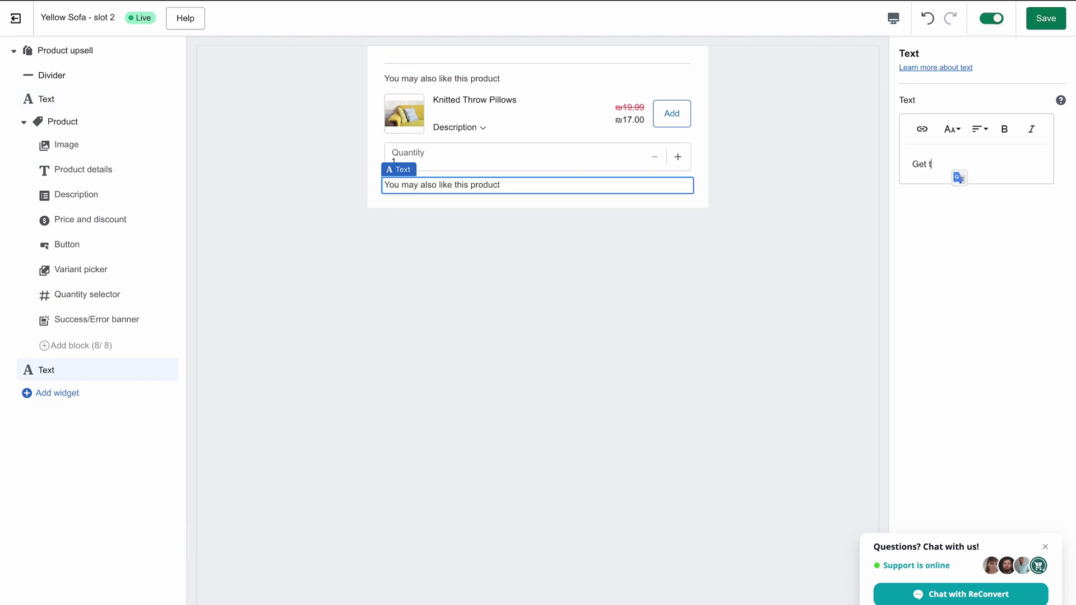
{"action": "type", "text": "hese pillows"}
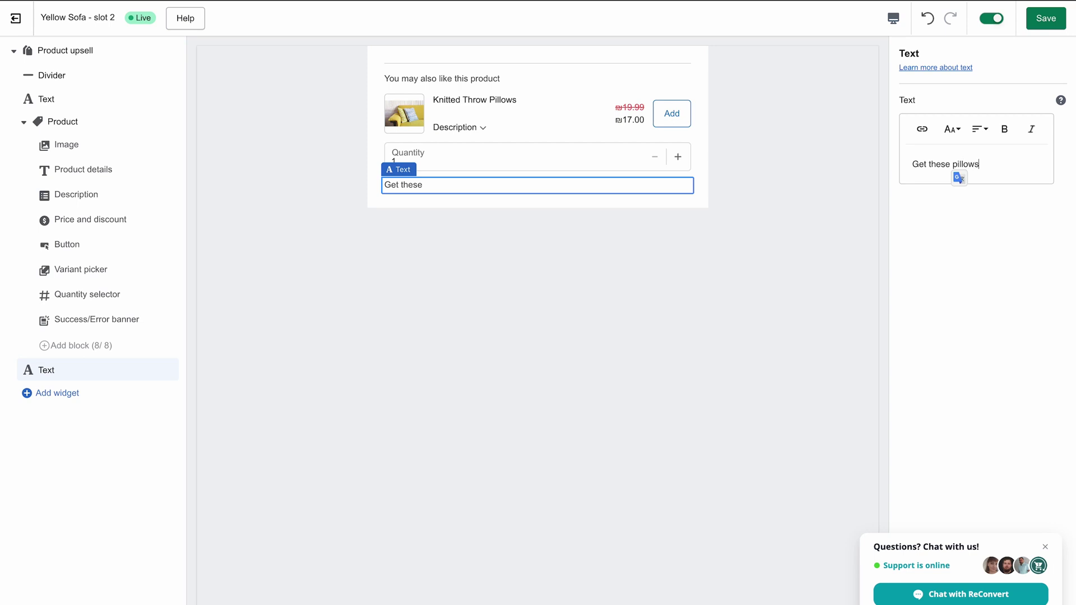
{"action": "type", "text": " at 15% OFF!"}
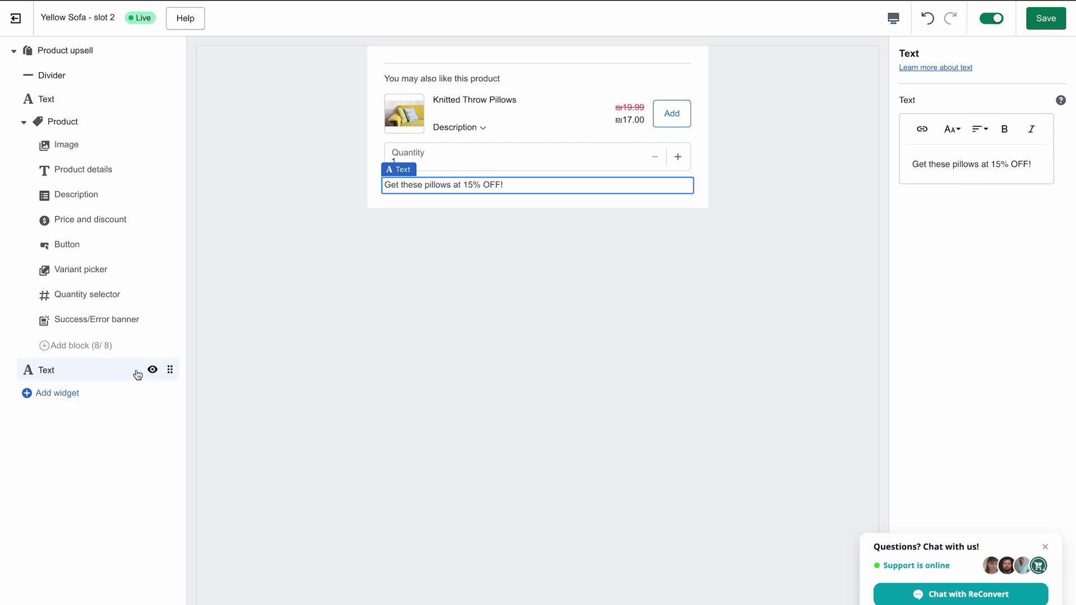
{"action": "left_click_drag", "start_coordinate": [137, 374], "coordinate": [144, 76]}
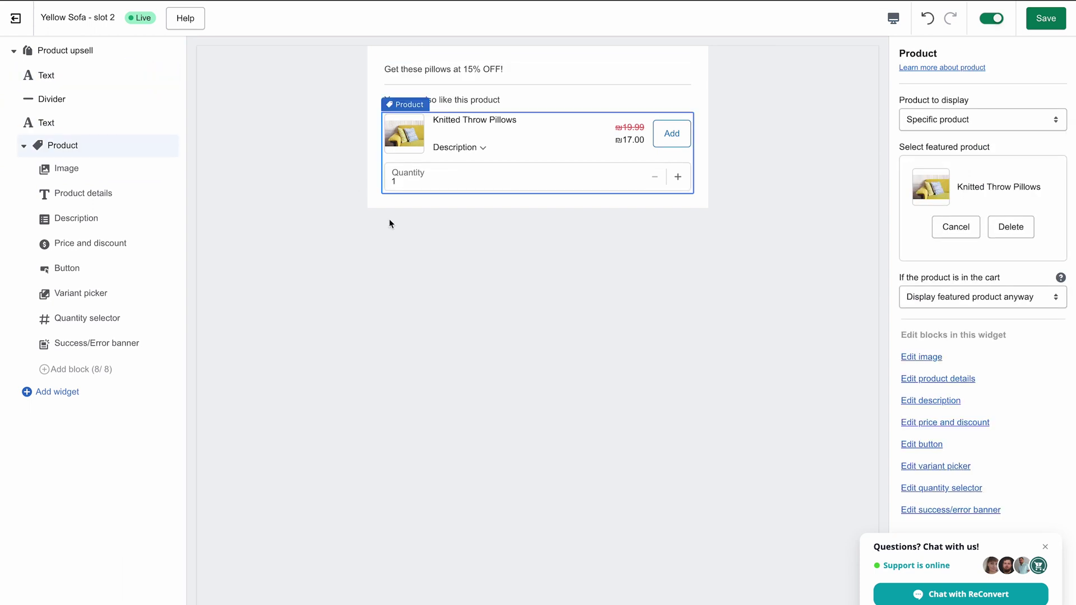
Delete the 'You may also like this product' heading, centre the discount message, and save
{"action": "left_click", "coordinate": [80, 129]}
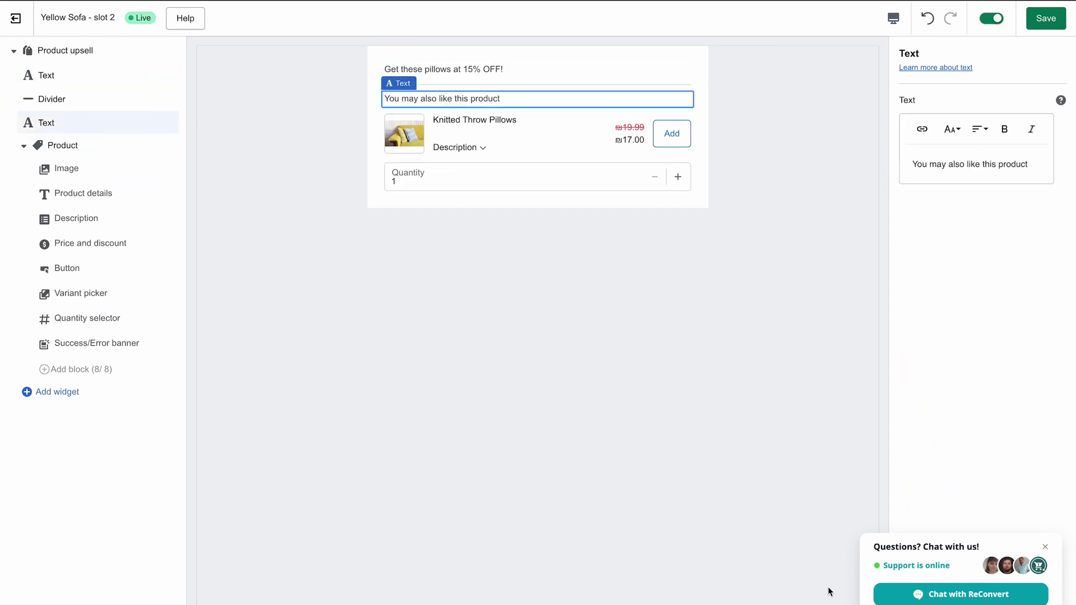
{"action": "key", "text": "Delete"}
{"action": "left_click", "coordinate": [46, 75]}
{"action": "triple_click", "coordinate": [973, 164]}
{"action": "left_click", "coordinate": [980, 129]}
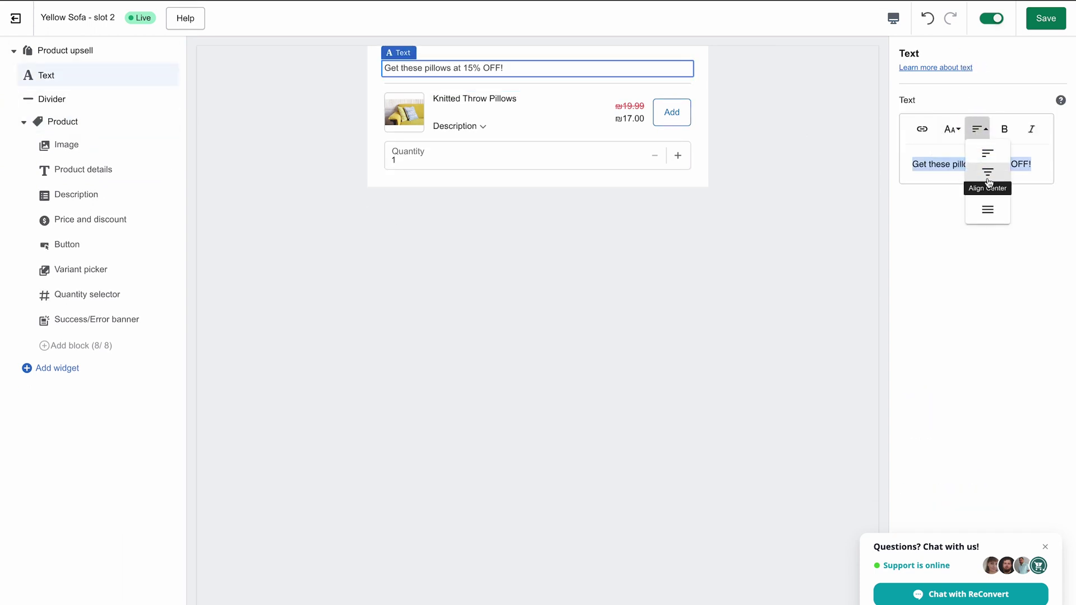
{"action": "left_click", "coordinate": [988, 183]}
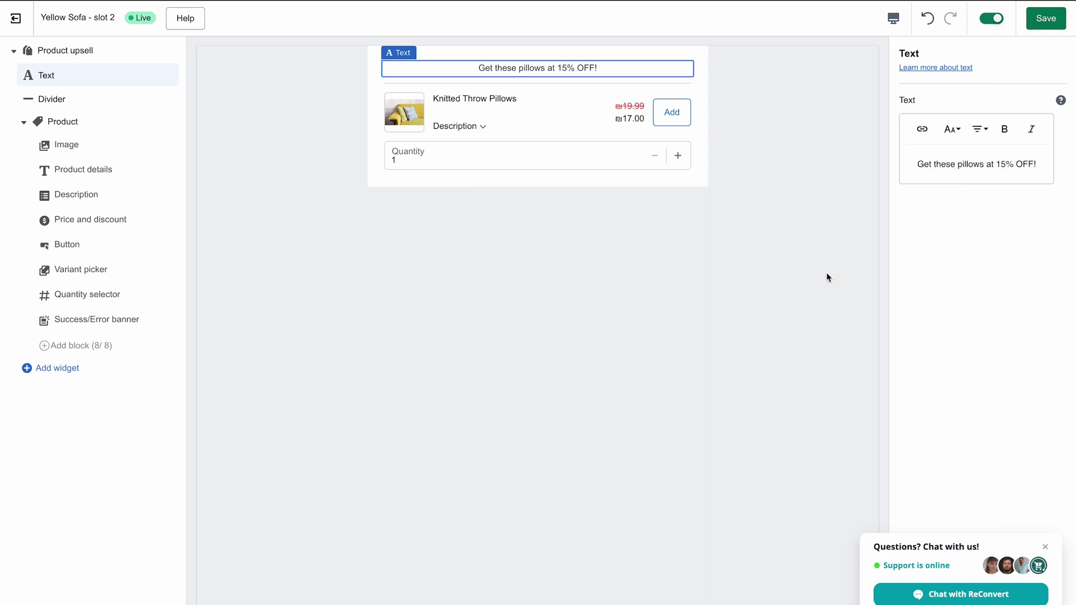
{"action": "left_click", "coordinate": [1040, 22]}
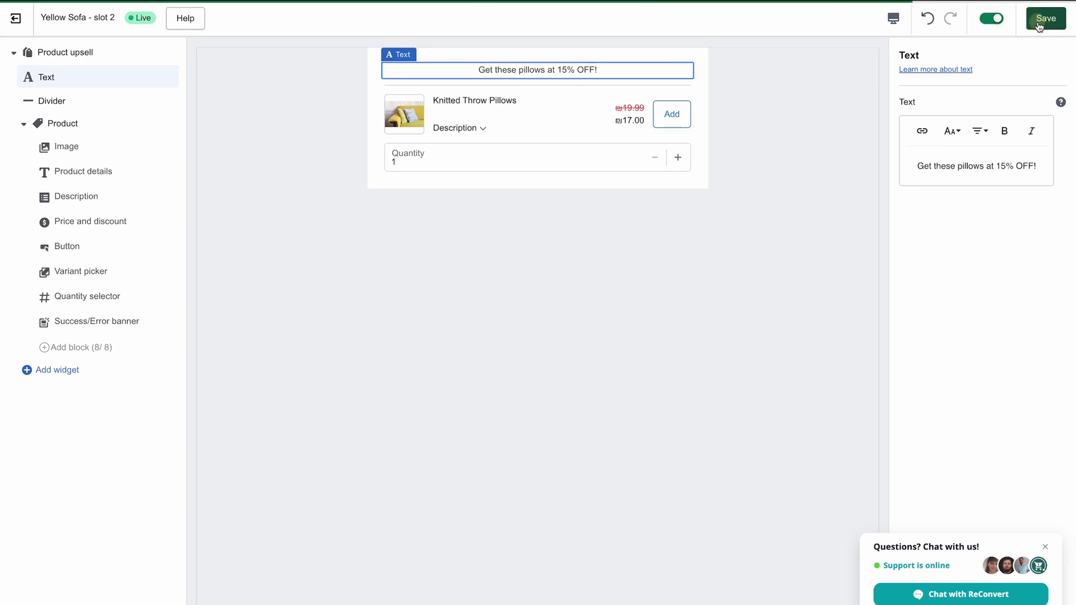
Exit the editor and open the Default condition's slot 3 Product upsell
{"action": "left_click", "coordinate": [16, 19]}
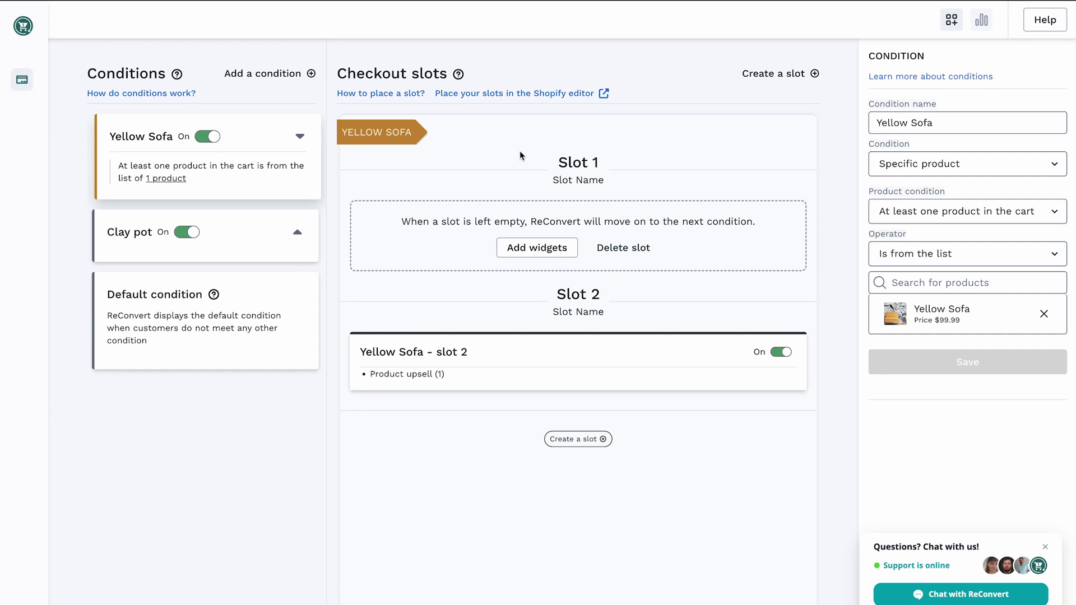
{"action": "left_click", "coordinate": [185, 290]}
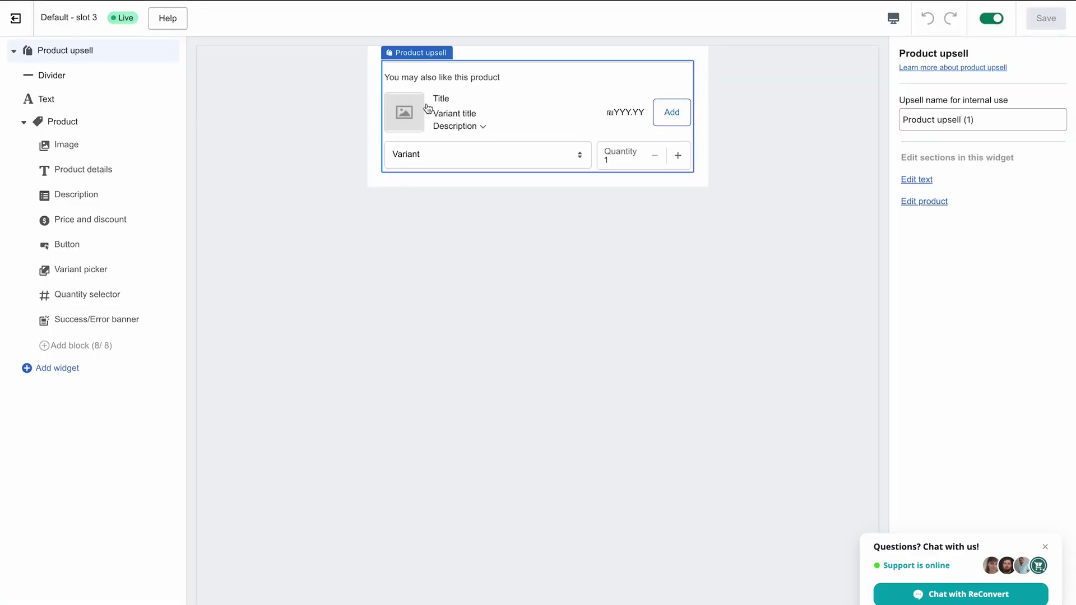
Change the heading to 'Get 1 more at 10% discount' and apply the discount
{"action": "left_click", "coordinate": [65, 94]}
{"action": "triple_click", "coordinate": [941, 169]}
{"action": "type", "text": "Get"}
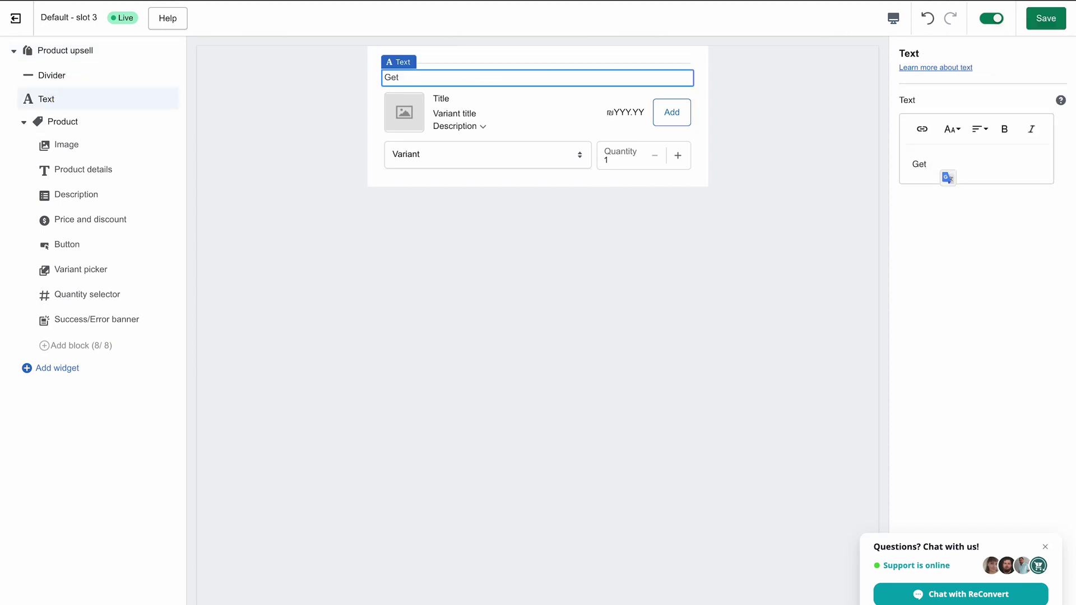
{"action": "type", "text": " 1 more at 10% discount!"}
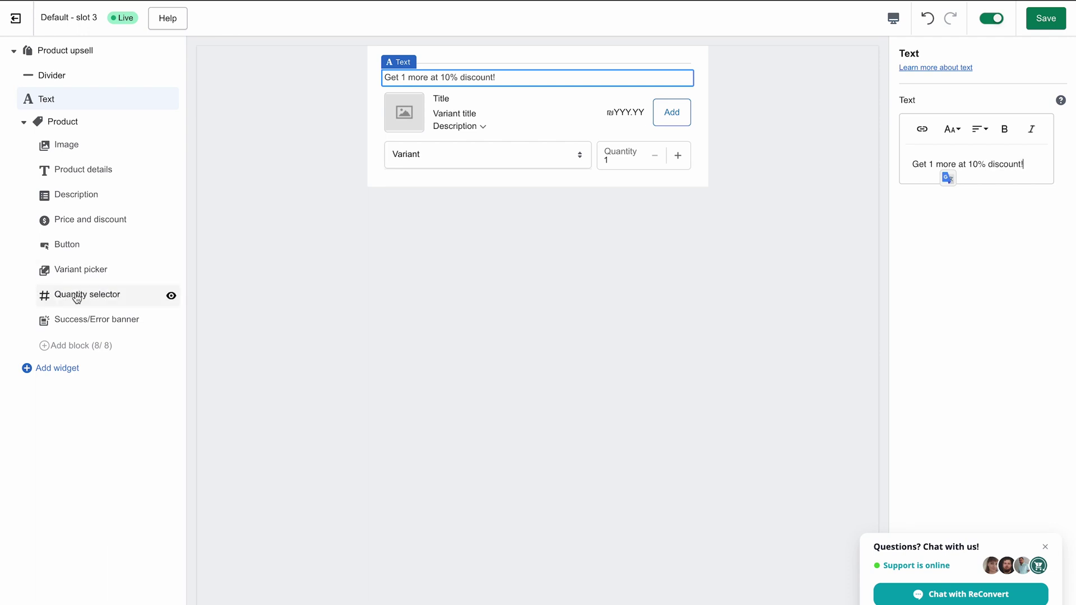
{"action": "left_click", "coordinate": [84, 220]}
{"action": "left_click", "coordinate": [905, 341]}
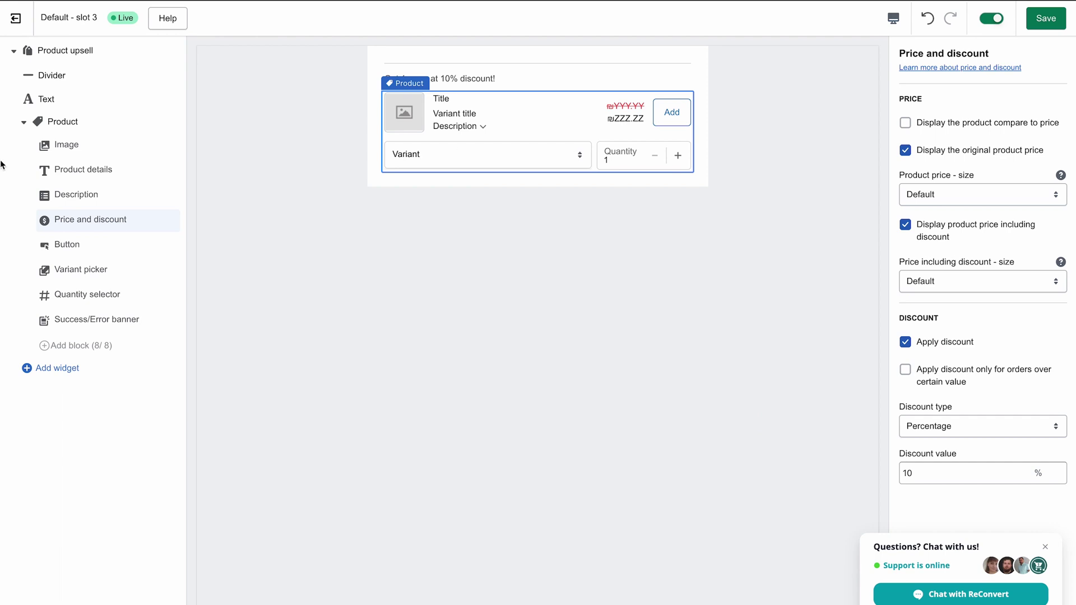
Show the most expensive product in the cart, save, and exit to the slots overview
{"action": "left_click", "coordinate": [63, 121]}
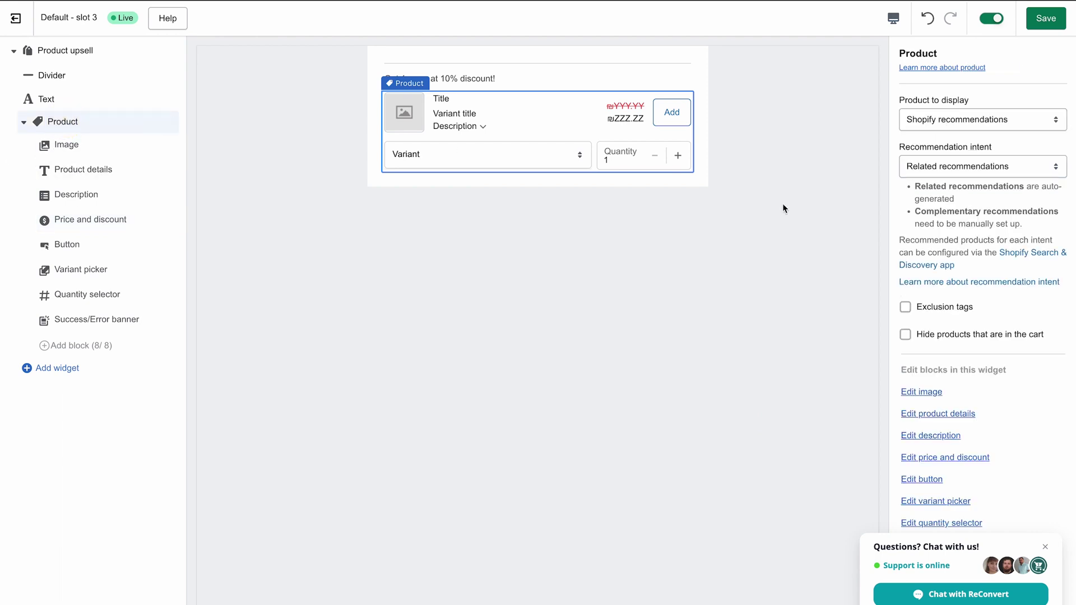
{"action": "left_click", "coordinate": [958, 163]}
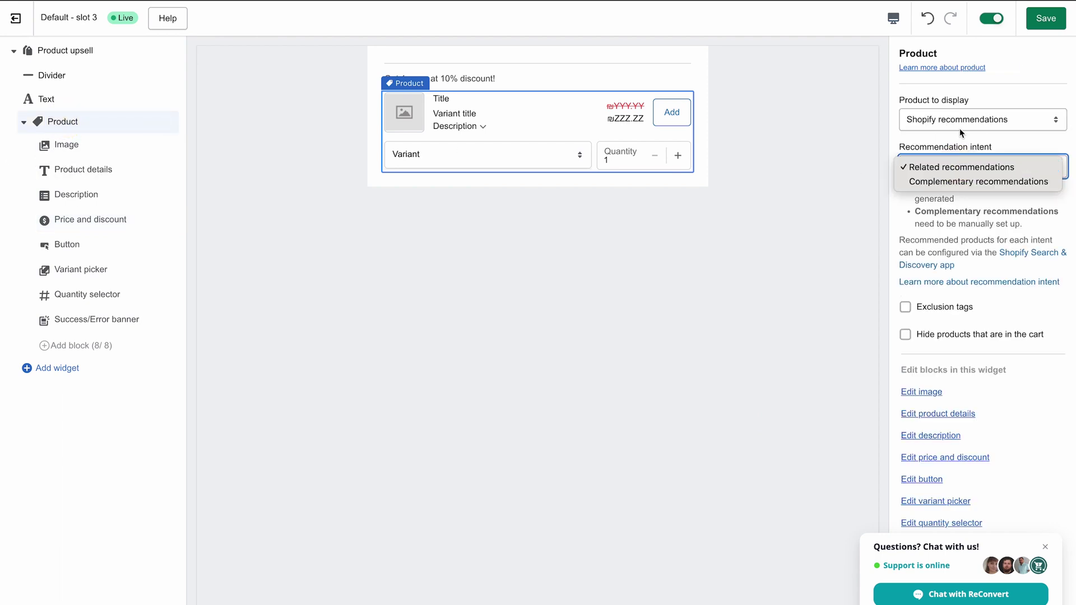
{"action": "left_click", "coordinate": [940, 126]}
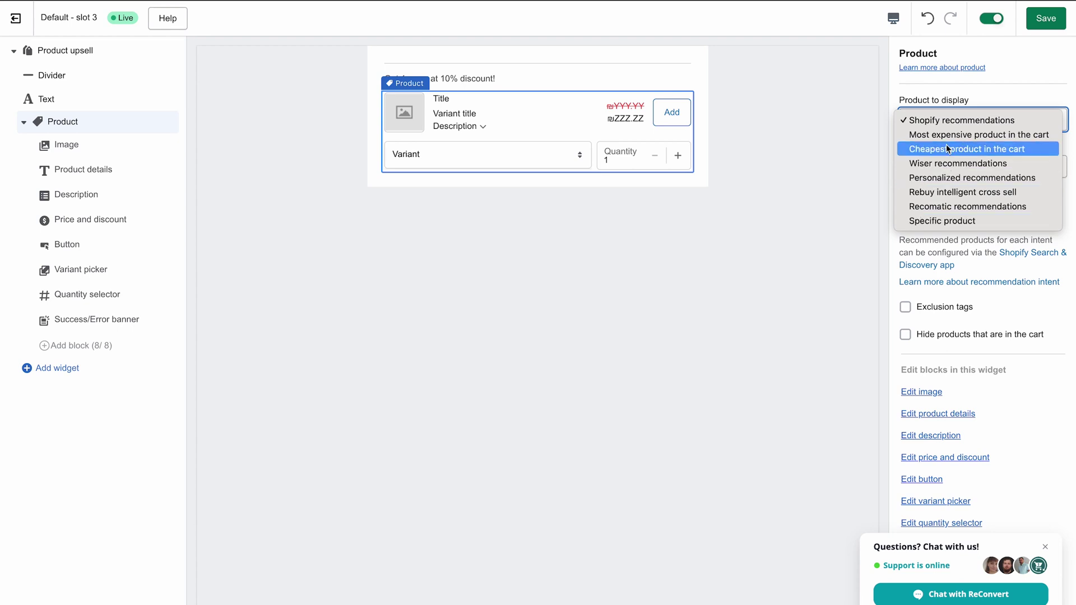
{"action": "left_click", "coordinate": [962, 135]}
{"action": "left_click", "coordinate": [1034, 26]}
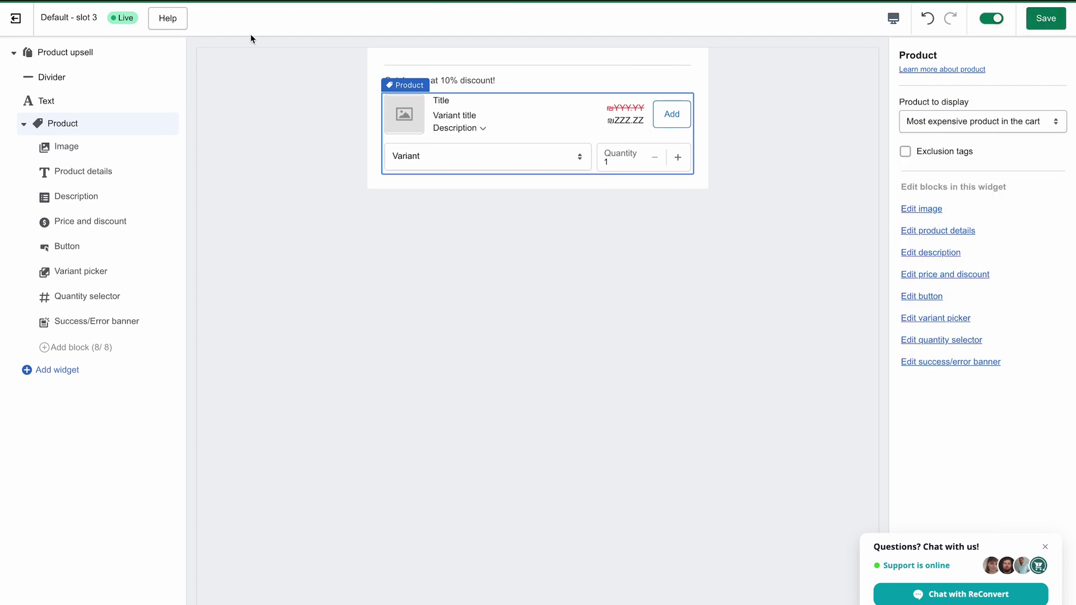
{"action": "left_click", "coordinate": [15, 22]}
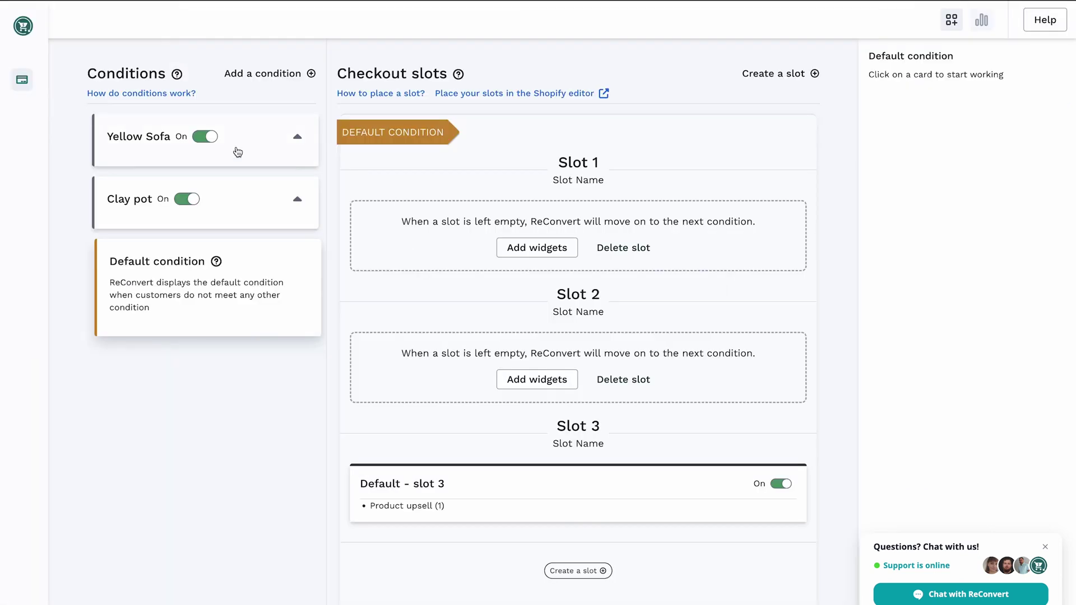
{"action": "left_click", "coordinate": [134, 143]}
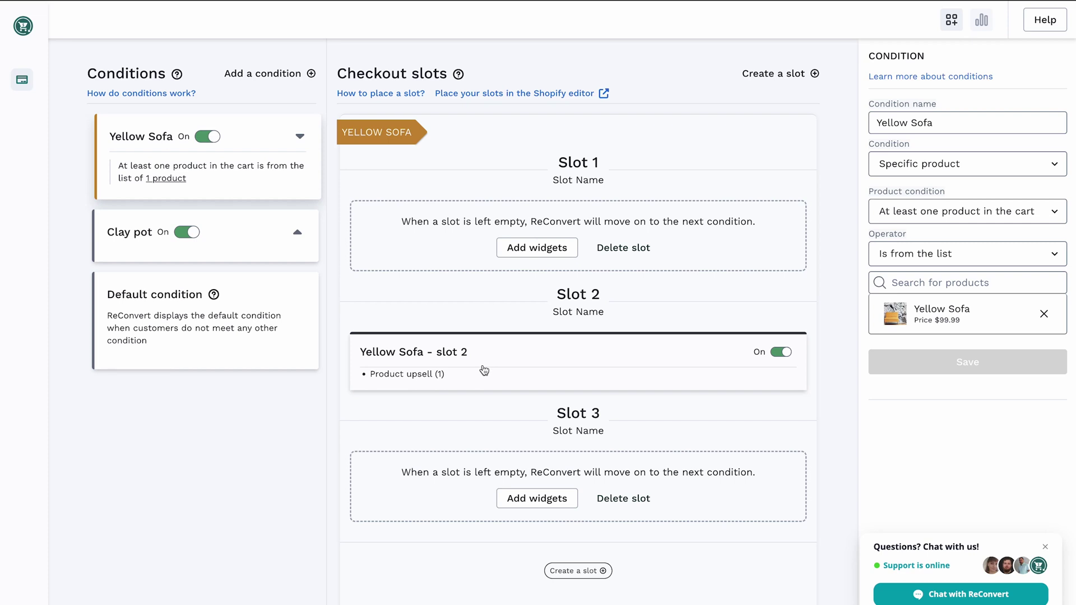
{"action": "left_click", "coordinate": [238, 239]}
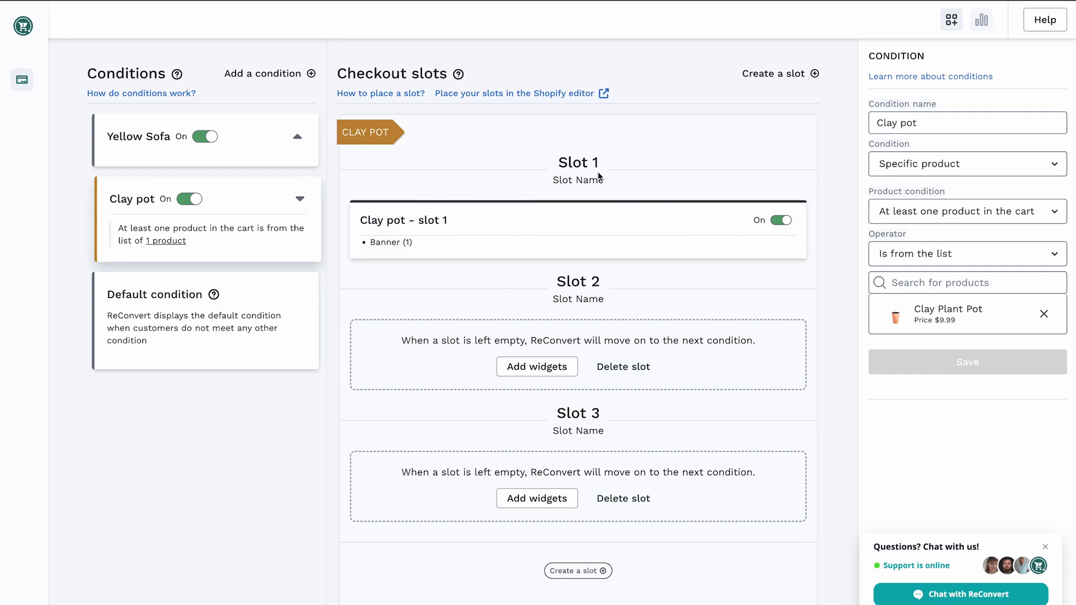
{"action": "left_click", "coordinate": [139, 307]}
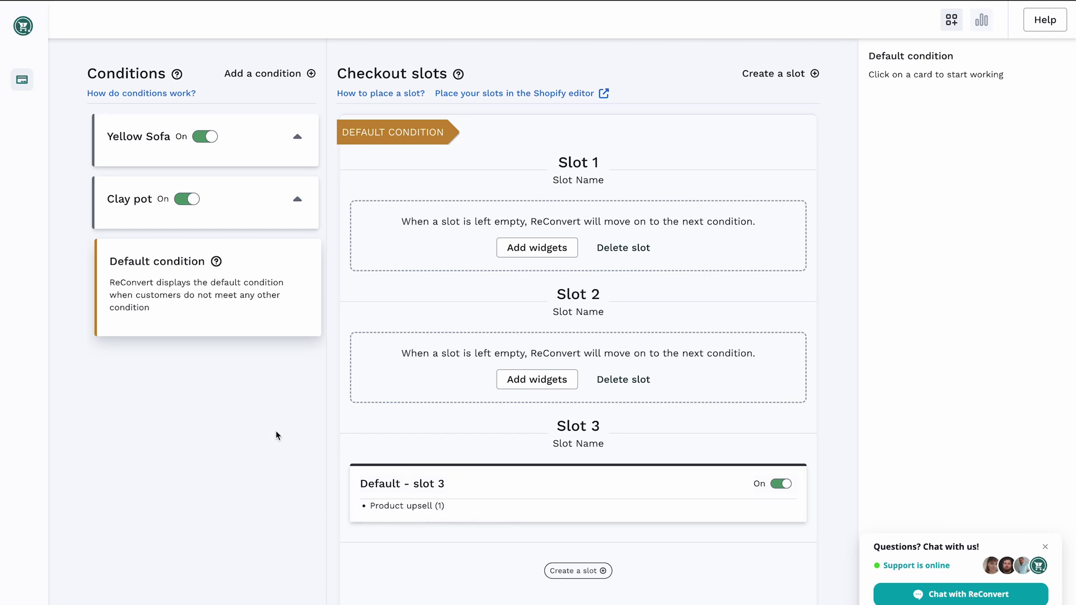
{"action": "left_click", "coordinate": [248, 136]}
Open the Shopify checkout editor and add the ReConvert Checkout slot 1 app block
{"action": "left_click", "coordinate": [462, 184]}
{"action": "left_click", "coordinate": [570, 94]}
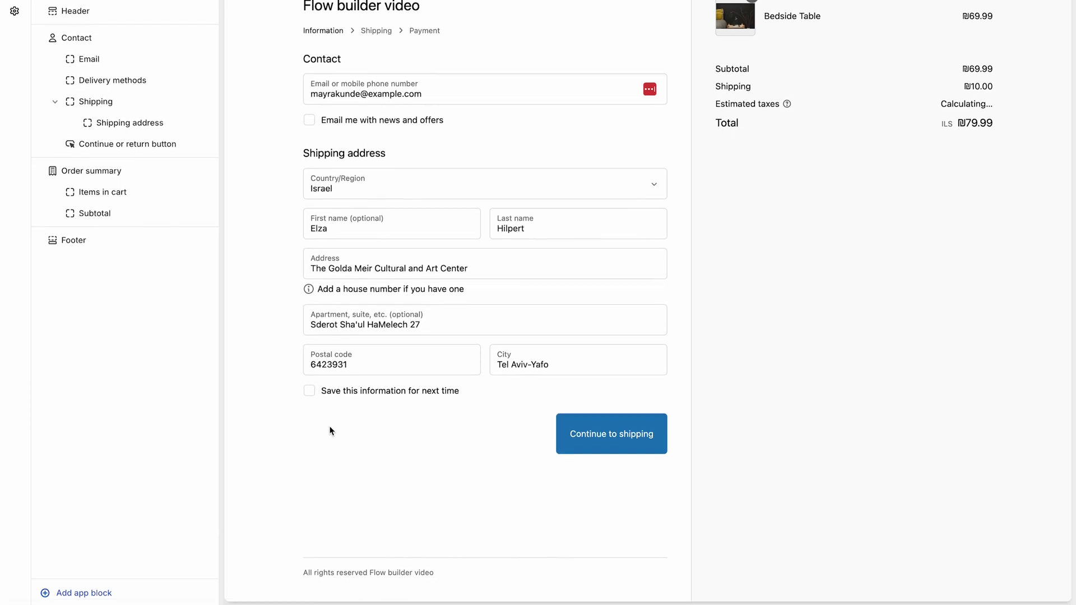
{"action": "left_click", "coordinate": [84, 593]}
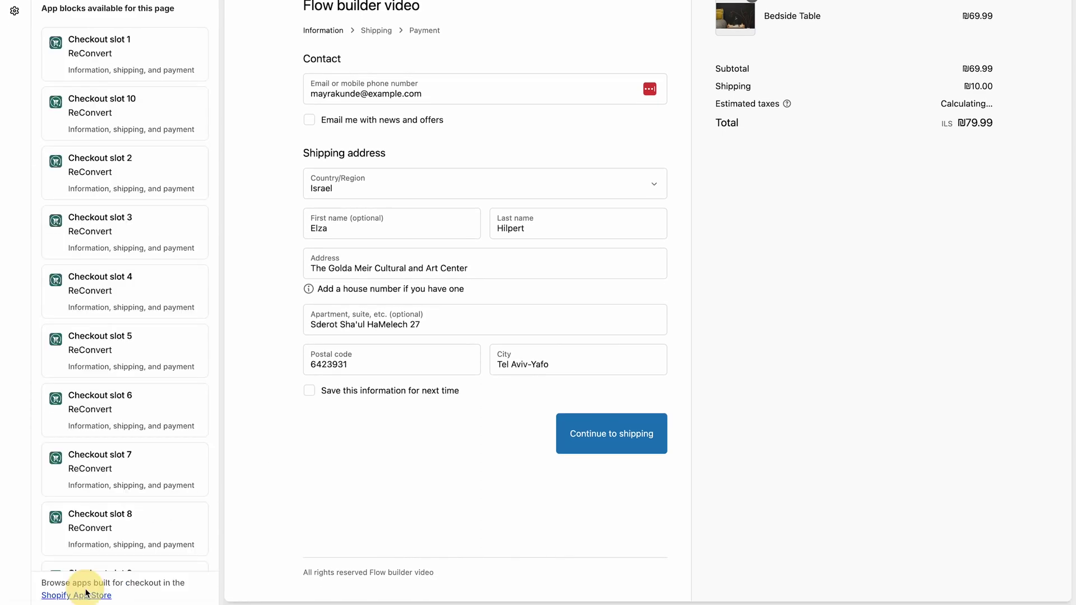
{"action": "left_click", "coordinate": [113, 130]}
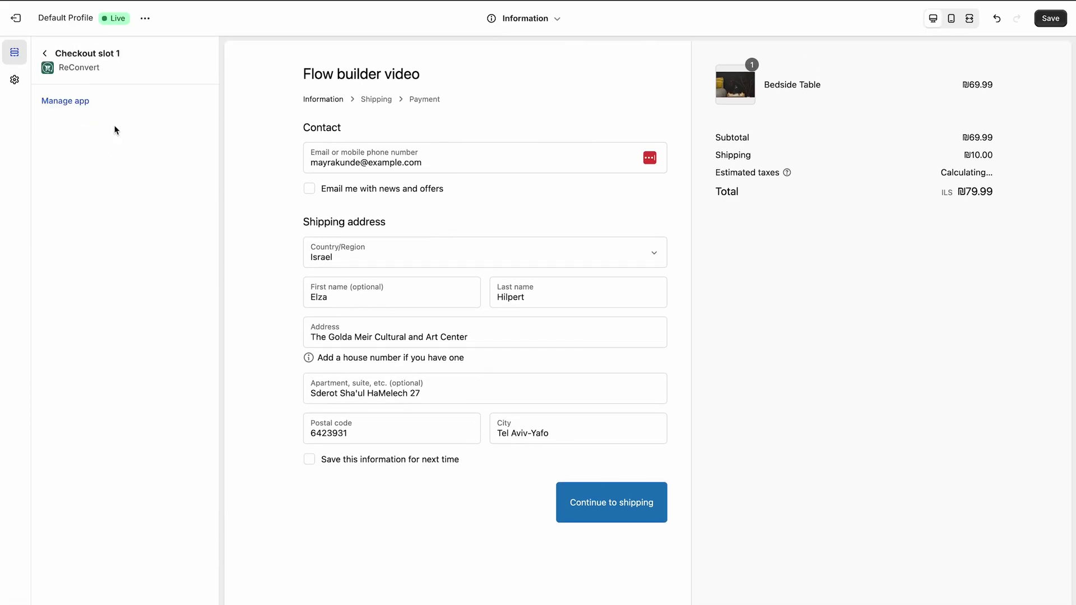
Move Checkout slot 1 into the Order summary section, above Items in cart
{"action": "left_click", "coordinate": [43, 53]}
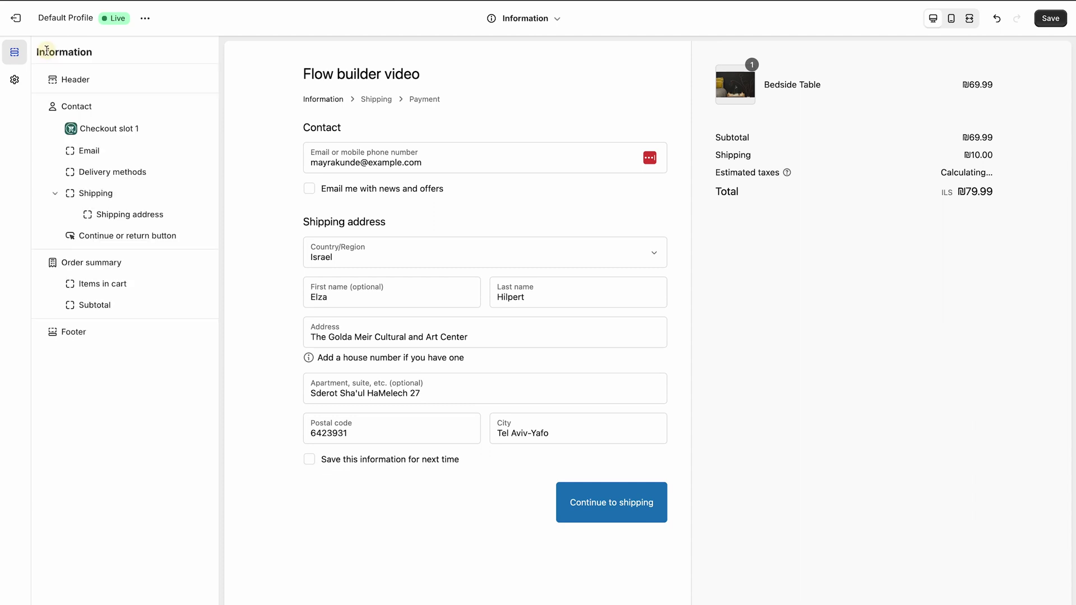
{"action": "left_click", "coordinate": [124, 127]}
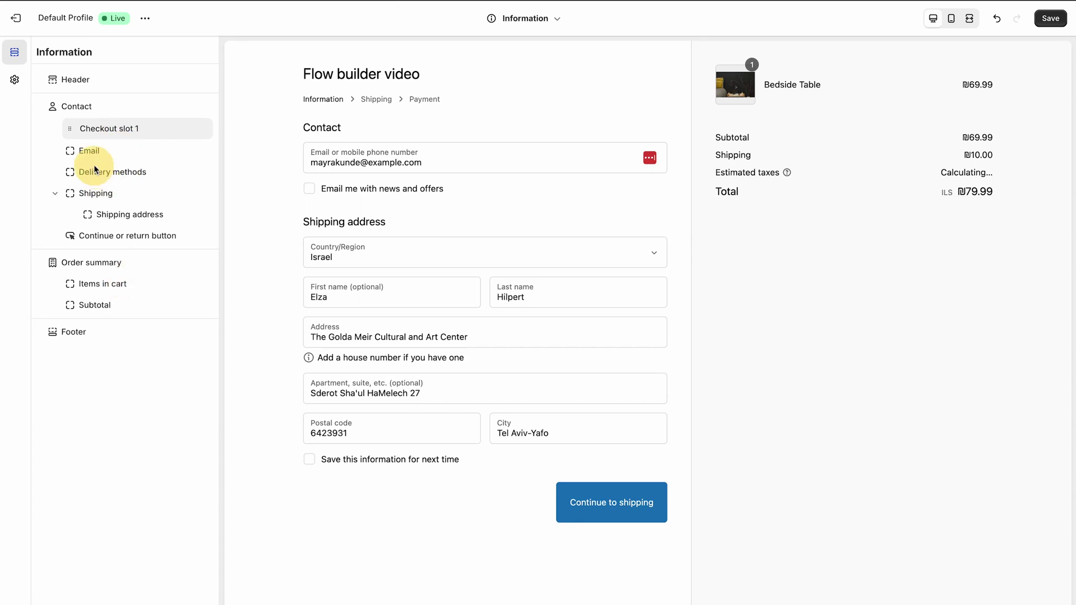
{"action": "left_click_drag", "start_coordinate": [70, 129], "coordinate": [52, 227]}
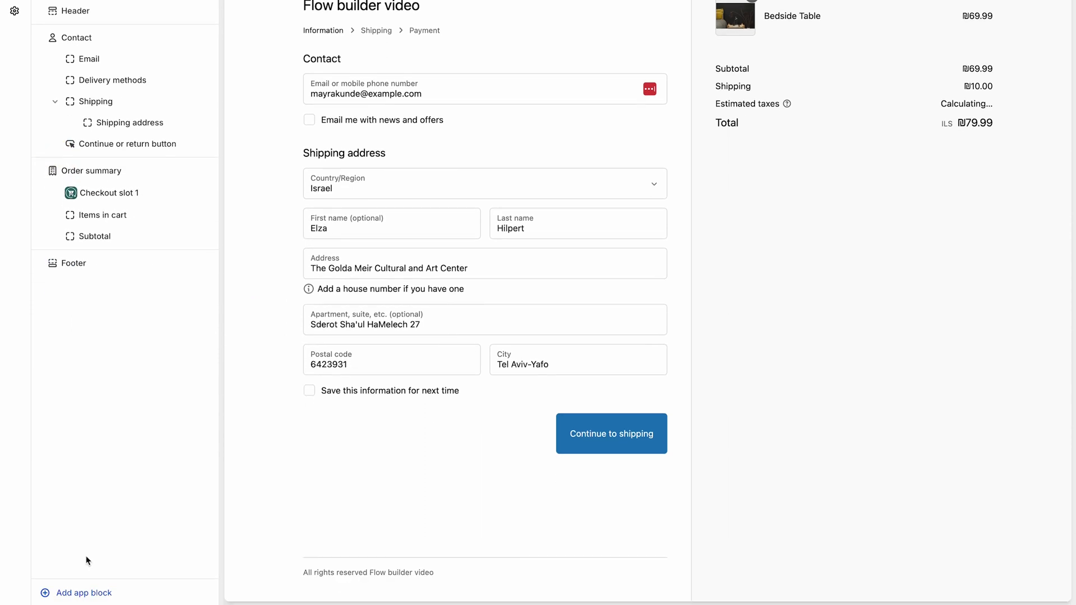
Add Checkout slot 2 under Contact and Checkout slot 3, then move slot 3 below Shipping address
{"action": "left_click", "coordinate": [81, 595]}
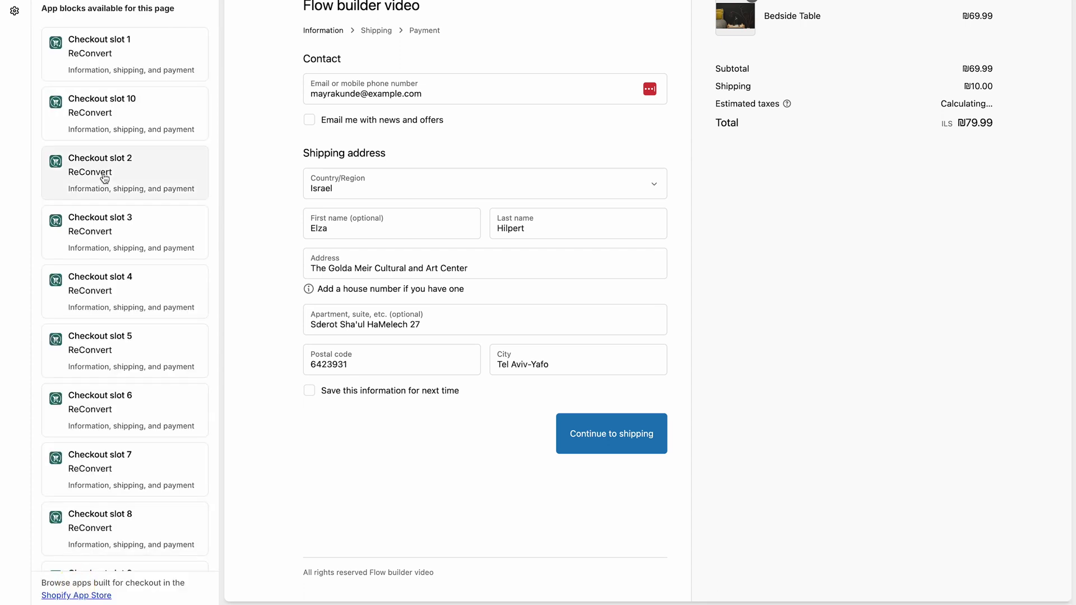
{"action": "left_click", "coordinate": [103, 226]}
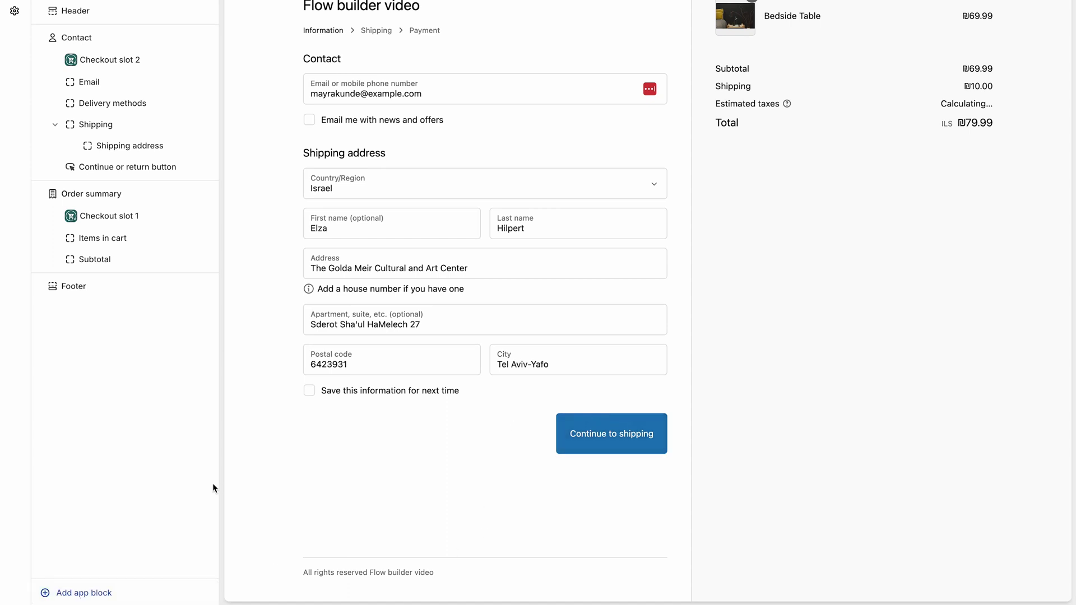
{"action": "left_click", "coordinate": [83, 592]}
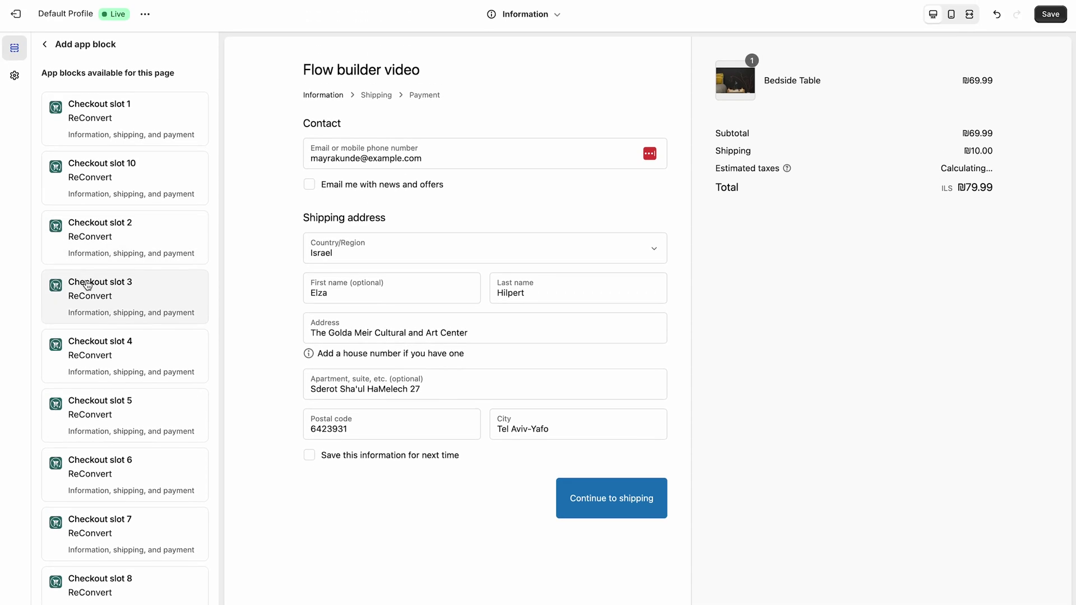
{"action": "left_click", "coordinate": [86, 220]}
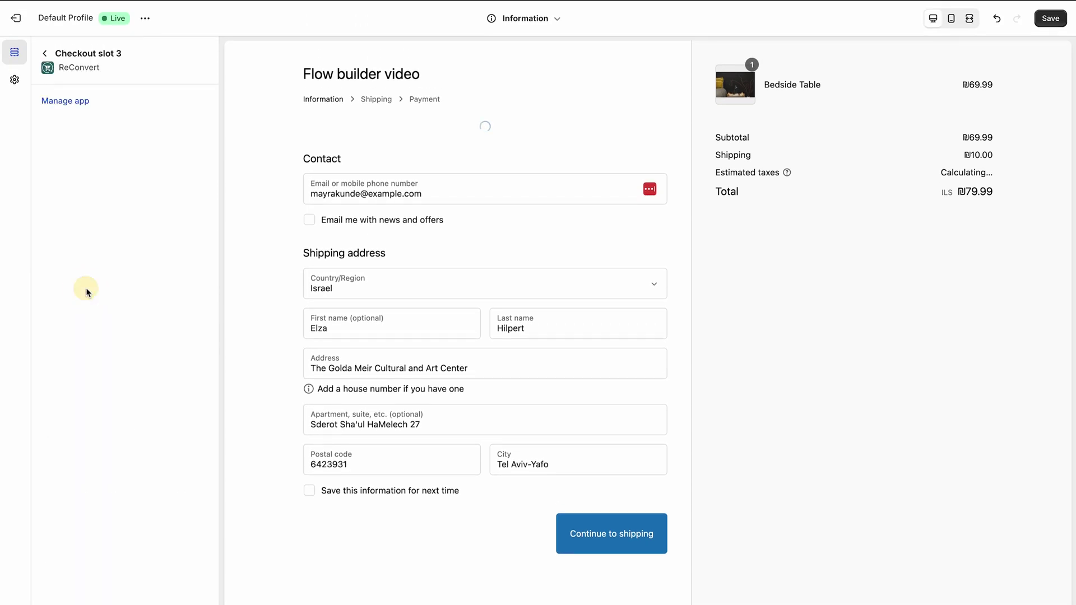
{"action": "left_click", "coordinate": [44, 53]}
{"action": "left_click_drag", "start_coordinate": [57, 151], "coordinate": [43, 302]}
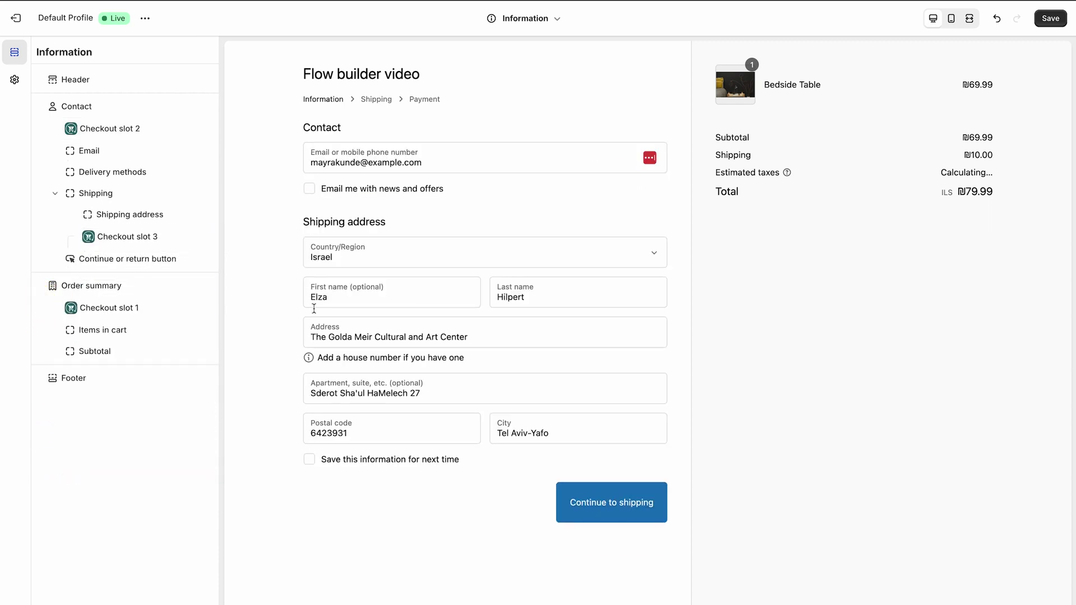
Save the checkout layout and review the 10%-off Bedside Table upsell preview at ₪63.00
{"action": "left_click", "coordinate": [1044, 21]}
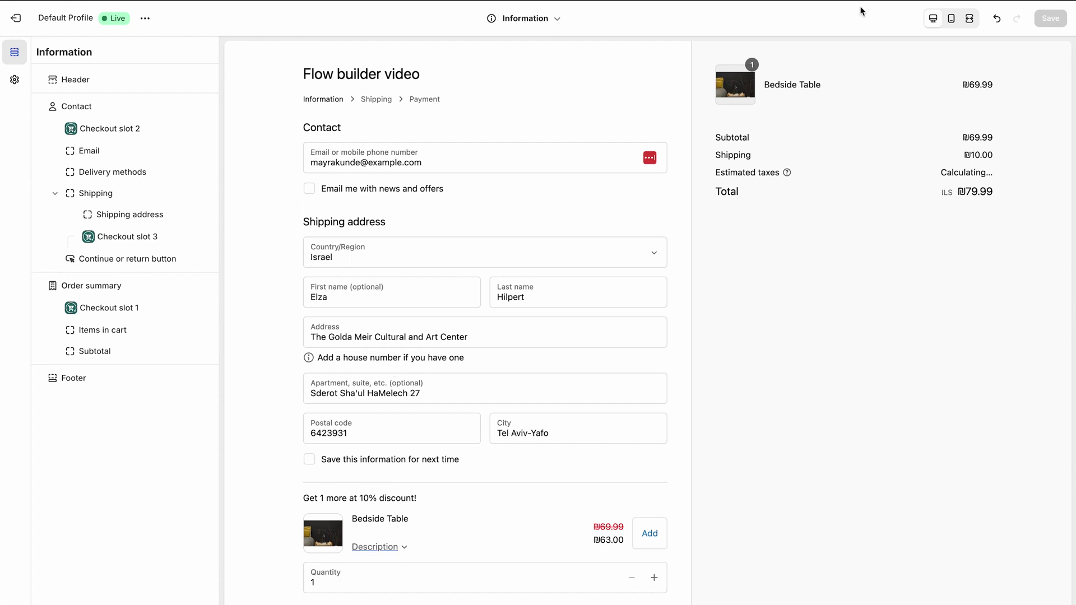
{"action": "left_click_drag", "start_coordinate": [763, 83], "coordinate": [841, 84]}
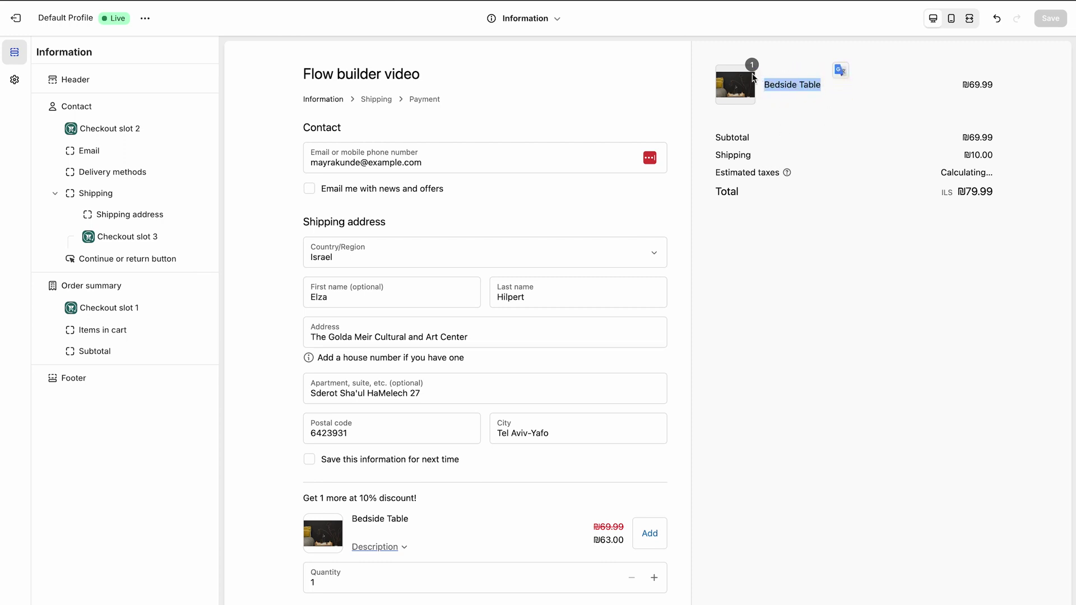
{"action": "left_click", "coordinate": [770, 84]}
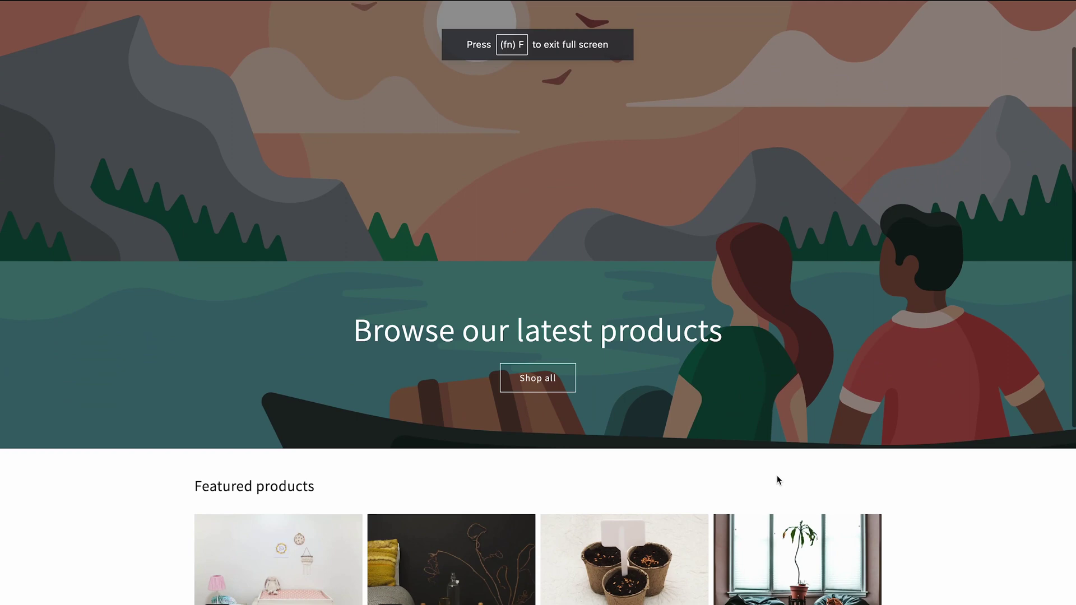
Open the Clay Plant Pot from Featured products and buy it now to reach checkout
{"action": "scroll", "coordinate": [777, 475], "scroll_direction": "down", "scroll_amount": 2}
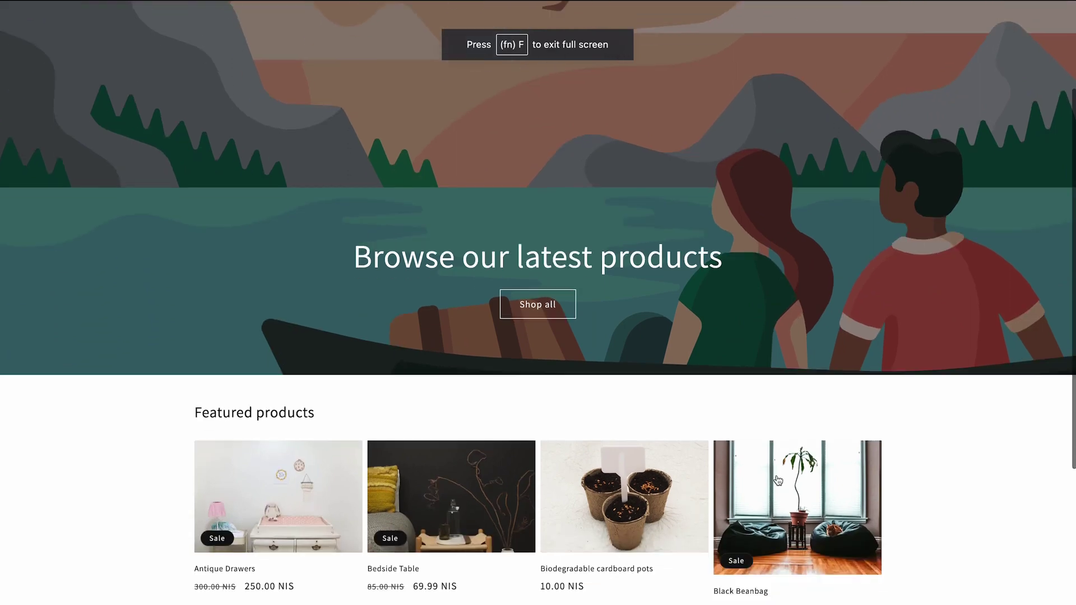
{"action": "scroll", "coordinate": [777, 476], "scroll_direction": "down", "scroll_amount": 5}
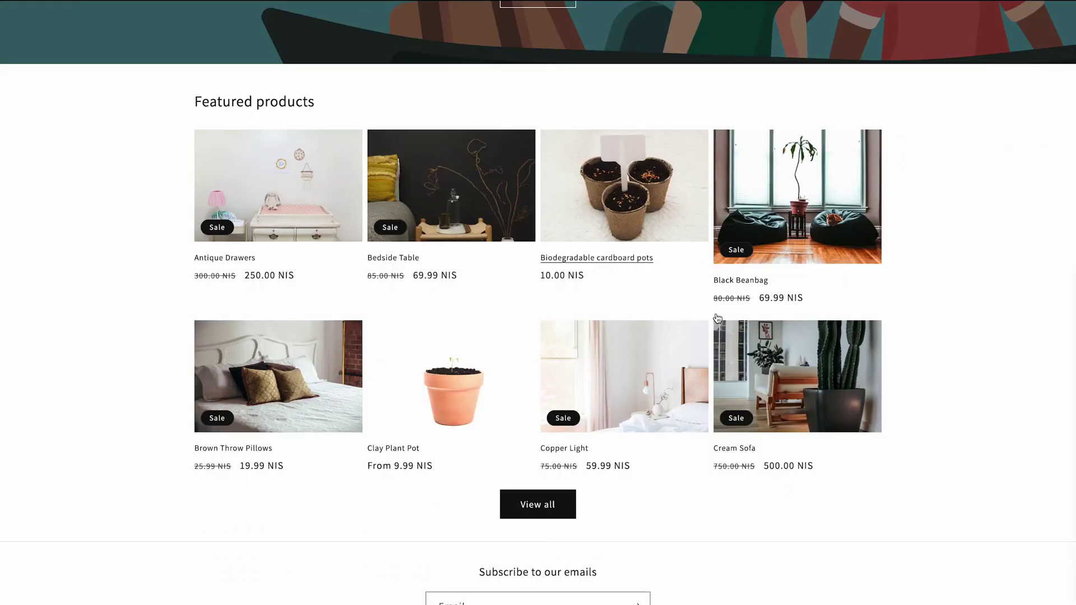
{"action": "left_click", "coordinate": [434, 388]}
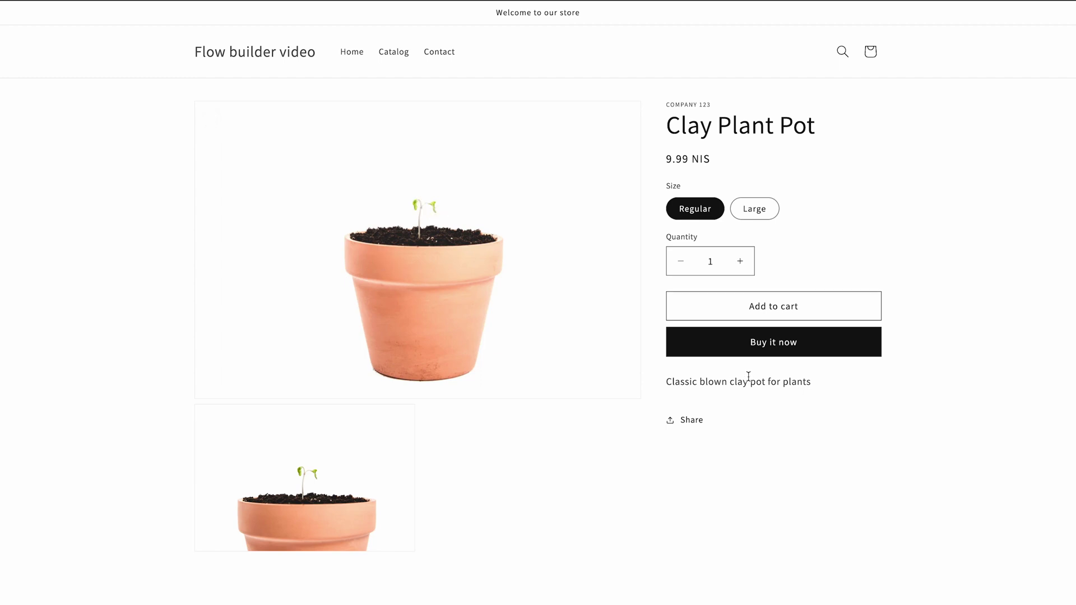
{"action": "left_click", "coordinate": [747, 344]}
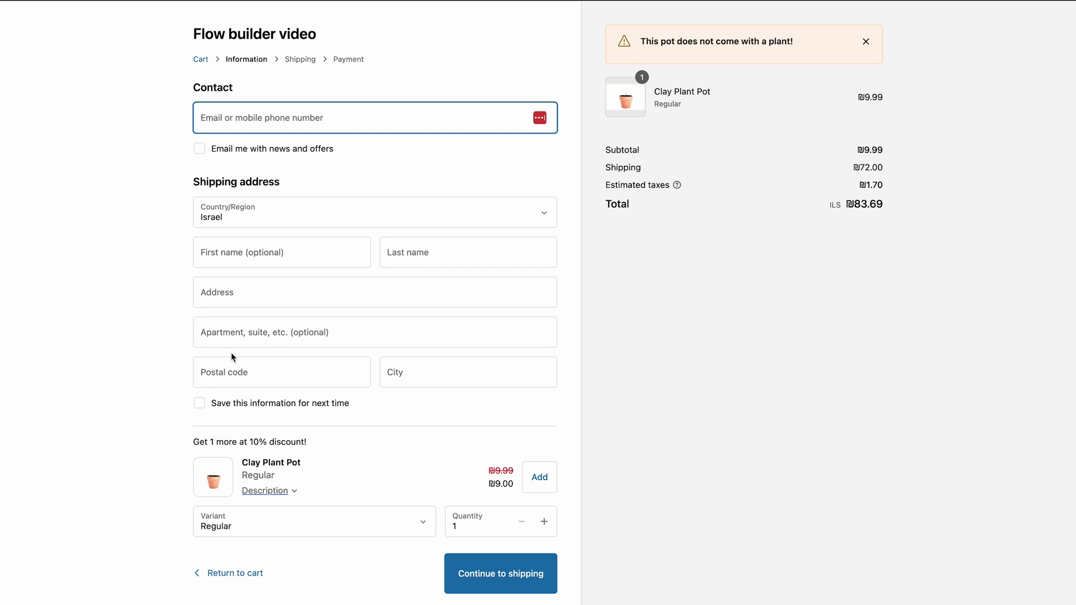
Return to the cart, add the Yellow Sofa from catalog page 2, and view the cart
{"action": "left_click", "coordinate": [200, 59]}
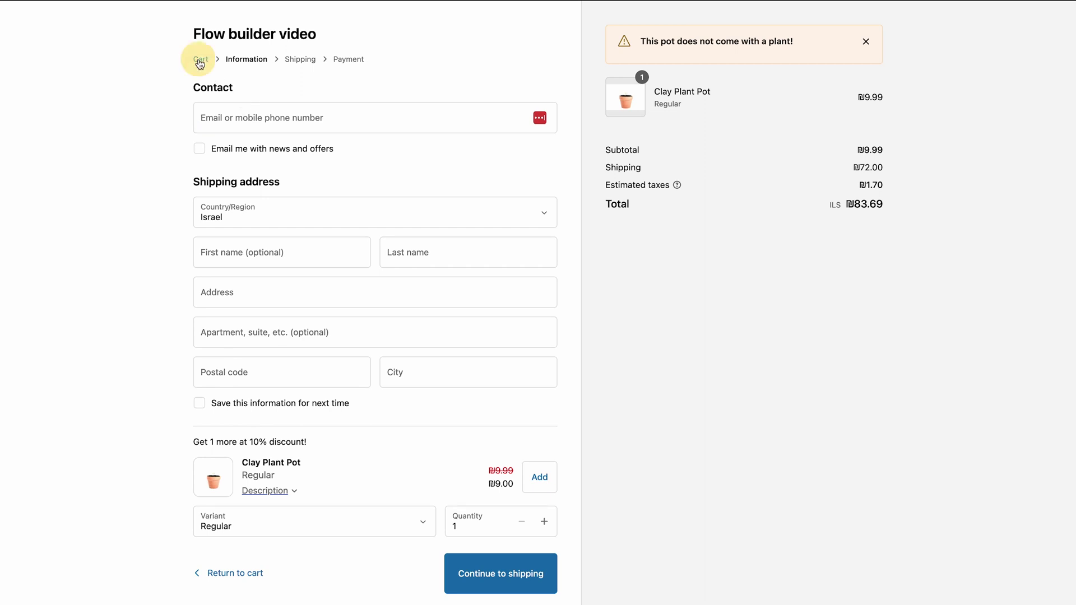
{"action": "left_click", "coordinate": [396, 64]}
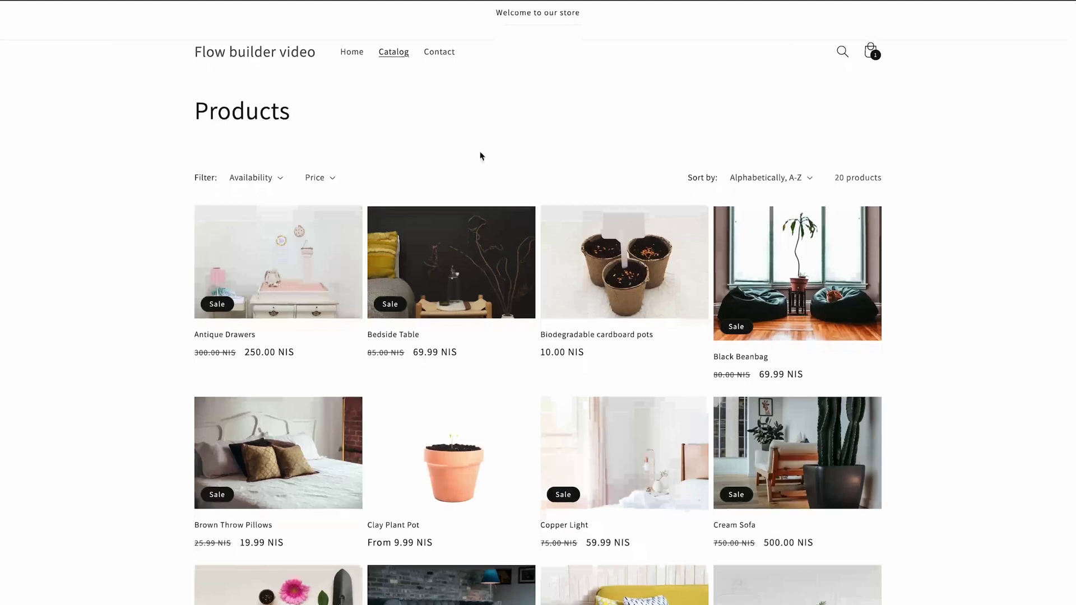
{"action": "scroll", "coordinate": [479, 156], "scroll_direction": "down", "scroll_amount": 8}
{"action": "left_click", "coordinate": [538, 454]}
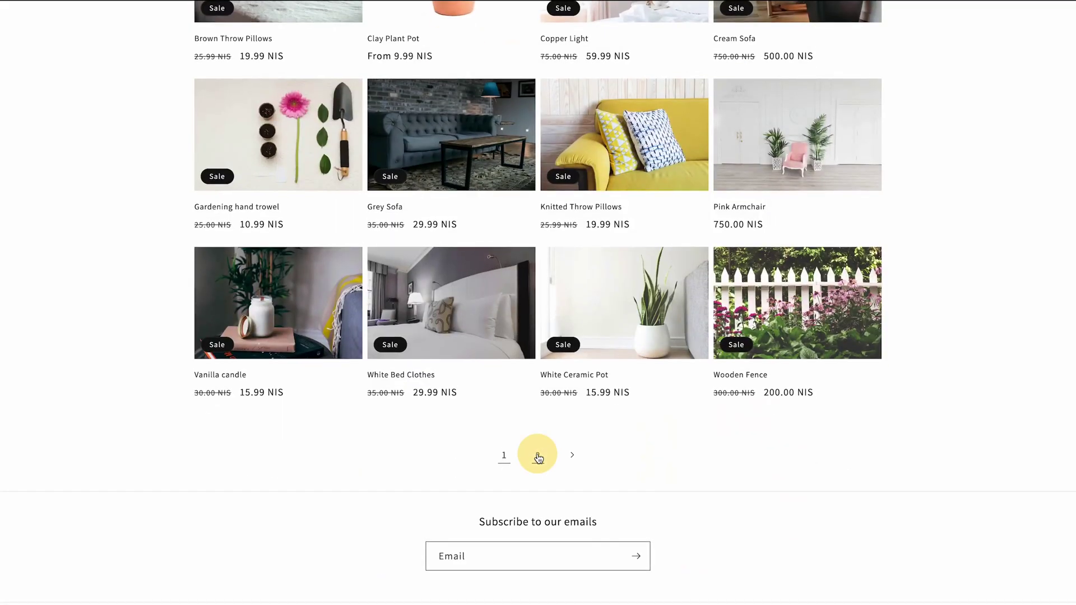
{"action": "left_click", "coordinate": [623, 279]}
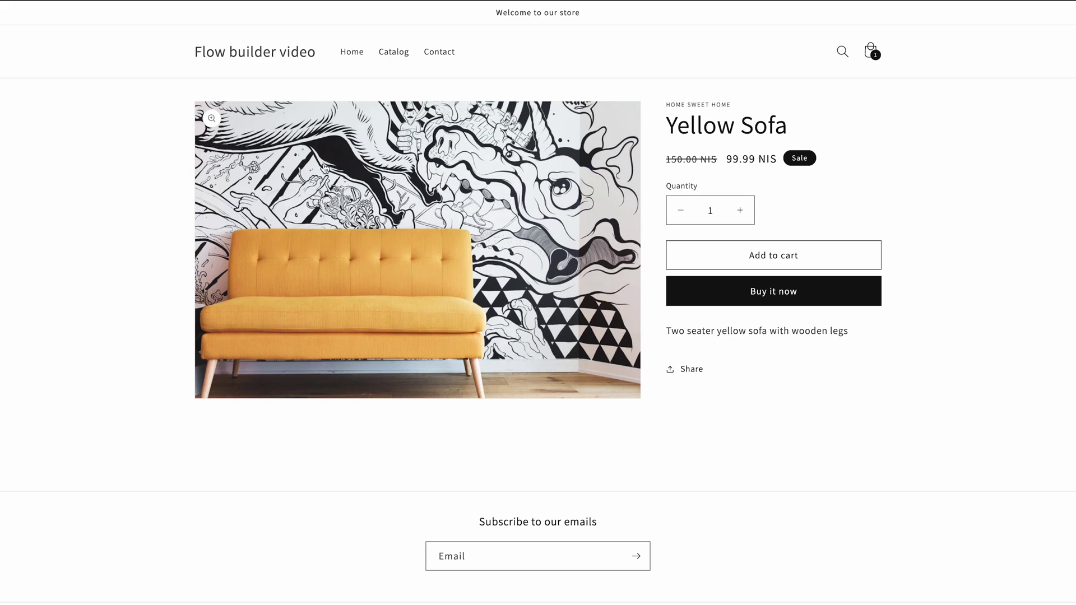
{"action": "left_click", "coordinate": [782, 263]}
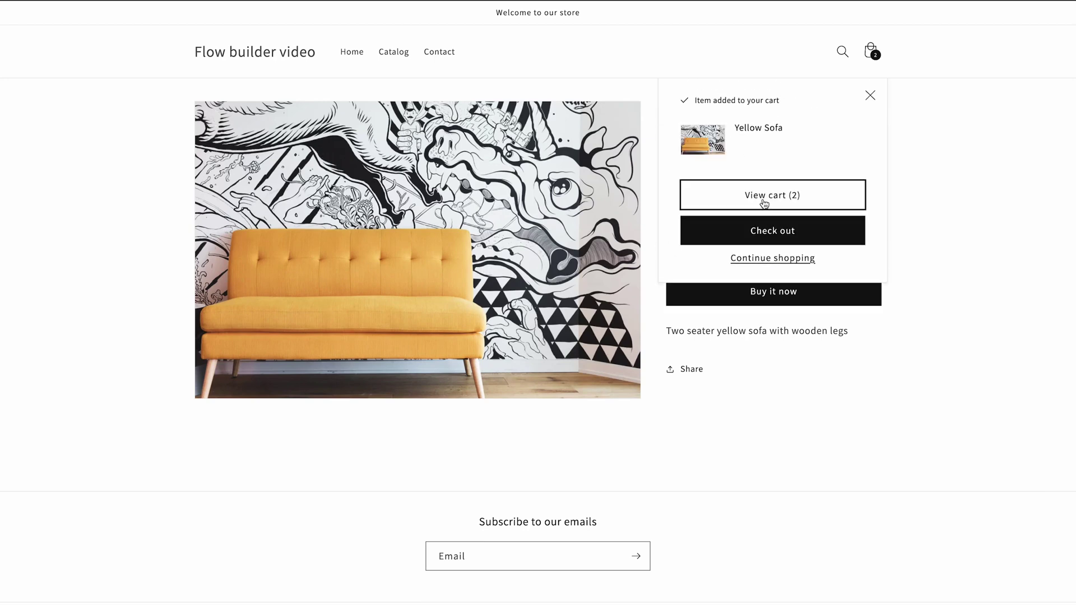
{"action": "left_click", "coordinate": [765, 201]}
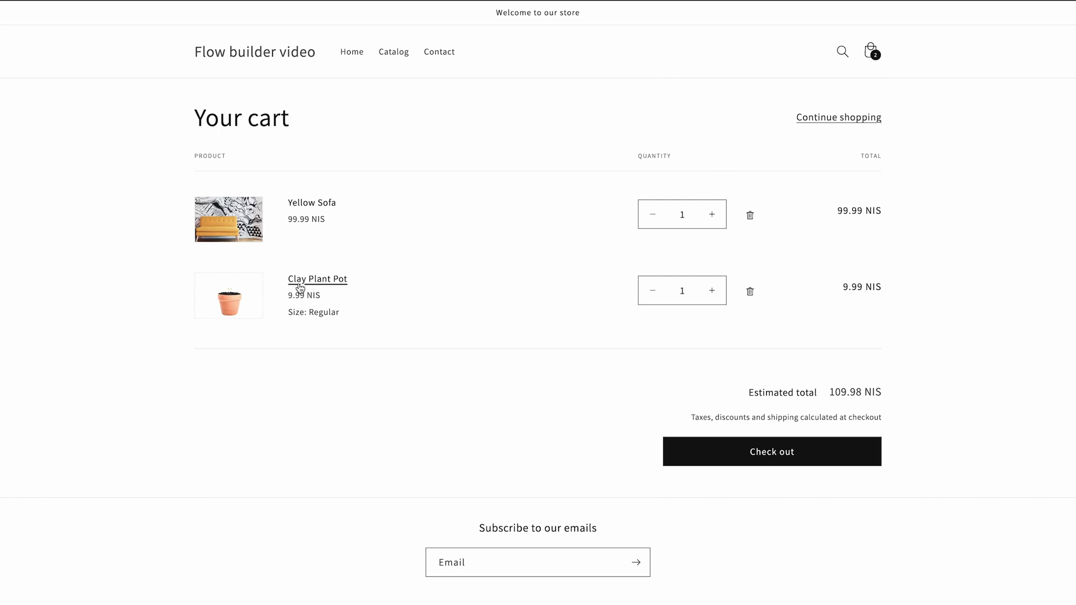
Inspect the 15%-off Knitted Throw Pillows upsell at checkout, then remove the Clay Plant Pot from the cart
{"action": "left_click", "coordinate": [790, 452]}
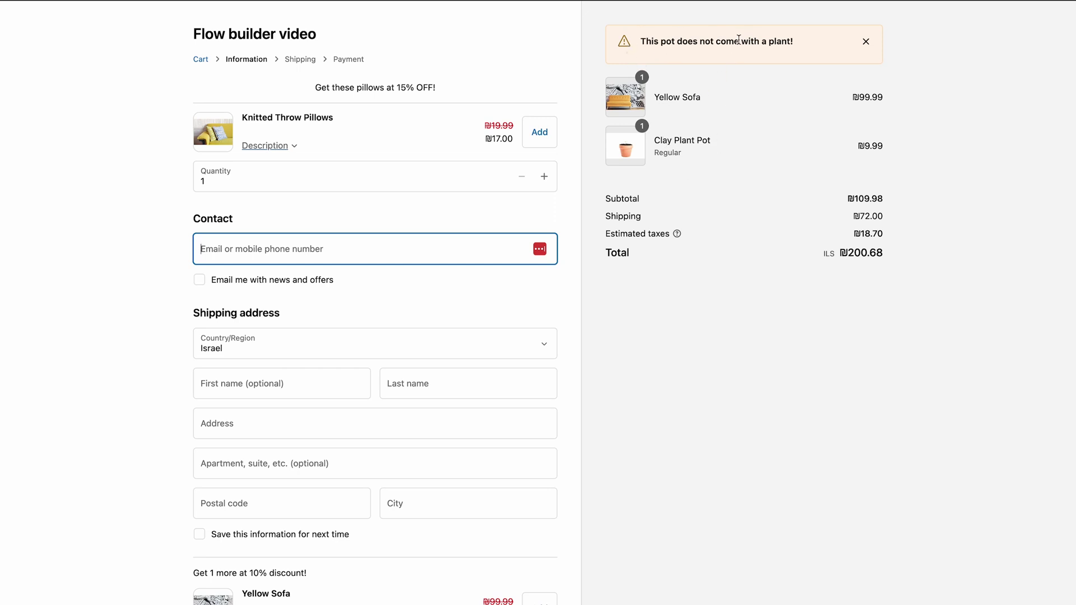
{"action": "left_click", "coordinate": [295, 149]}
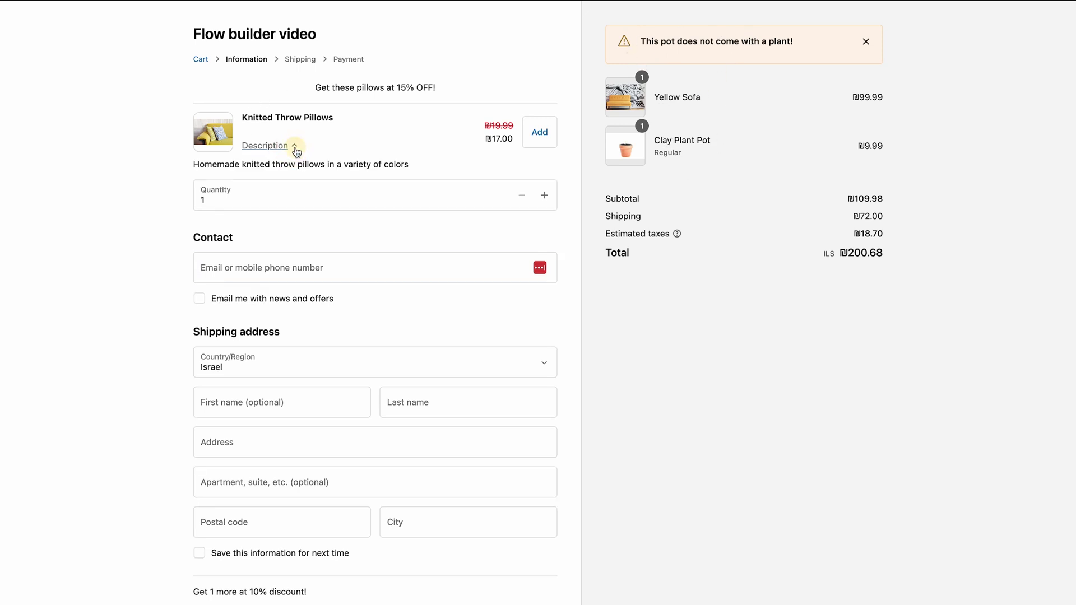
{"action": "left_click", "coordinate": [295, 150]}
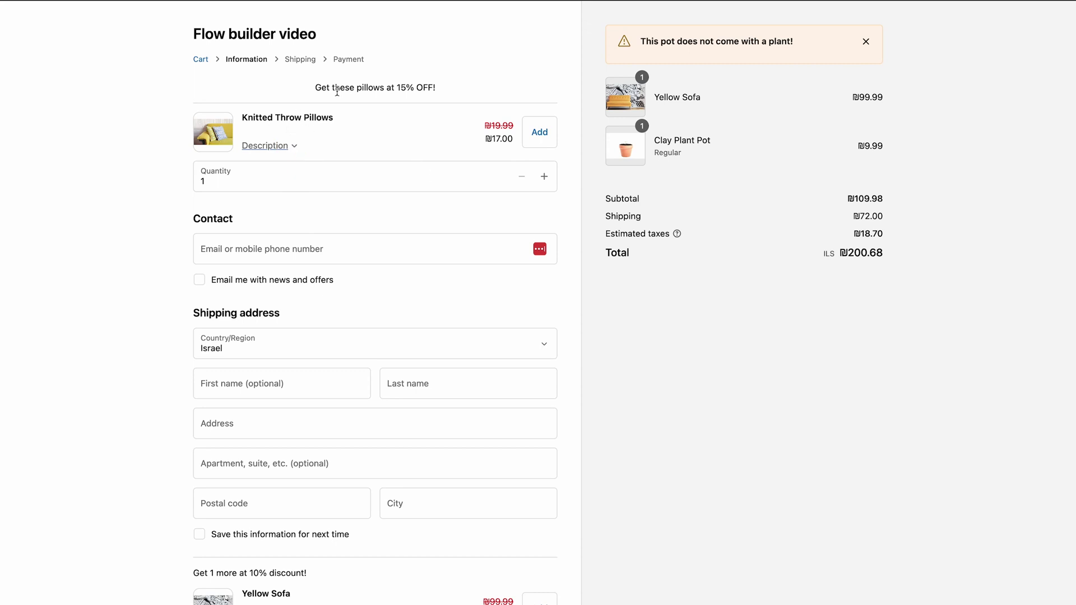
{"action": "left_click_drag", "start_coordinate": [313, 88], "coordinate": [416, 88]}
{"action": "scroll", "coordinate": [412, 159], "scroll_direction": "down", "scroll_amount": 4}
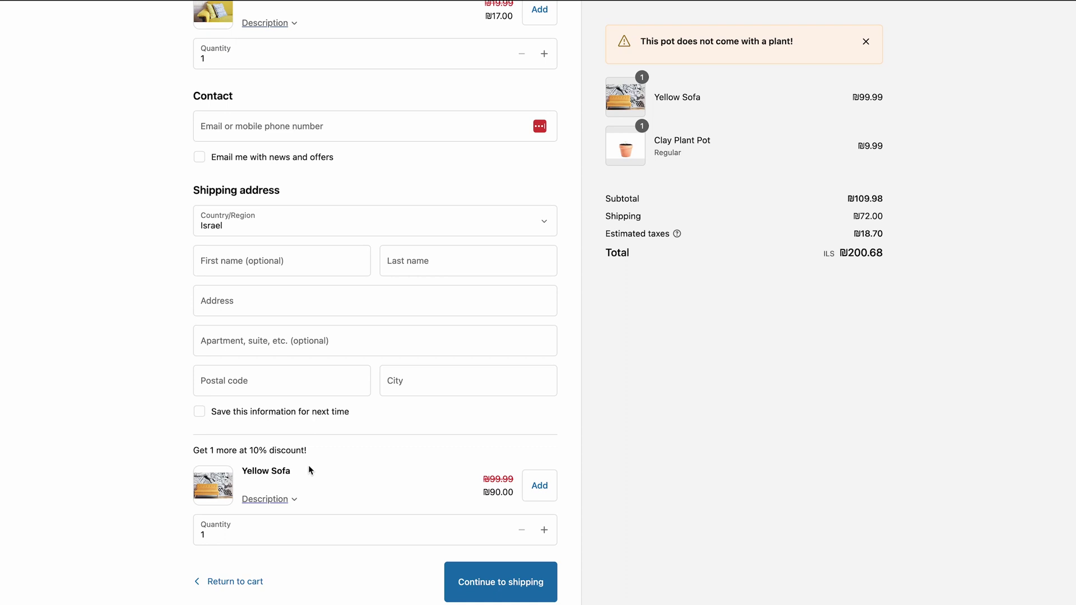
{"action": "scroll", "coordinate": [308, 471], "scroll_direction": "up", "scroll_amount": 4}
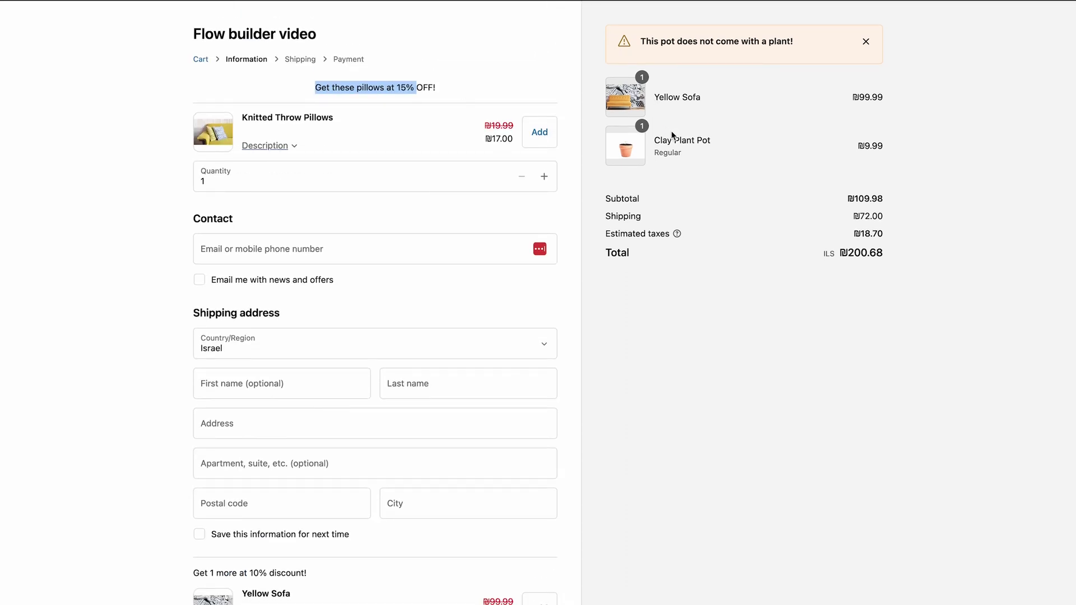
{"action": "left_click", "coordinate": [199, 64]}
{"action": "left_click", "coordinate": [751, 291]}
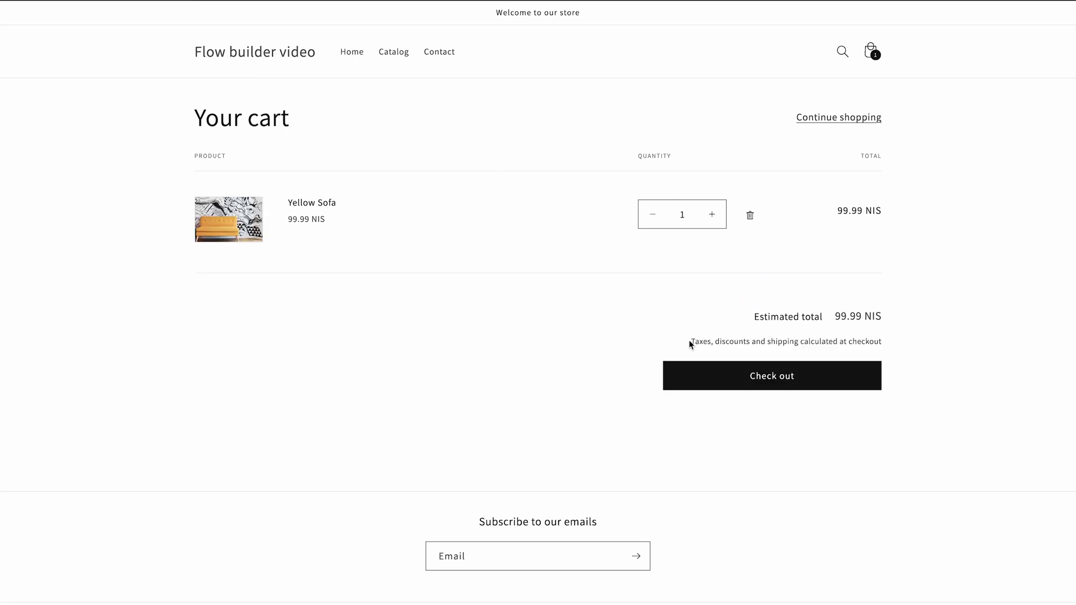
Confirm the pillows offer with the Yellow Sofa alone, then remove the sofa and open the Catalog
{"action": "left_click", "coordinate": [760, 377]}
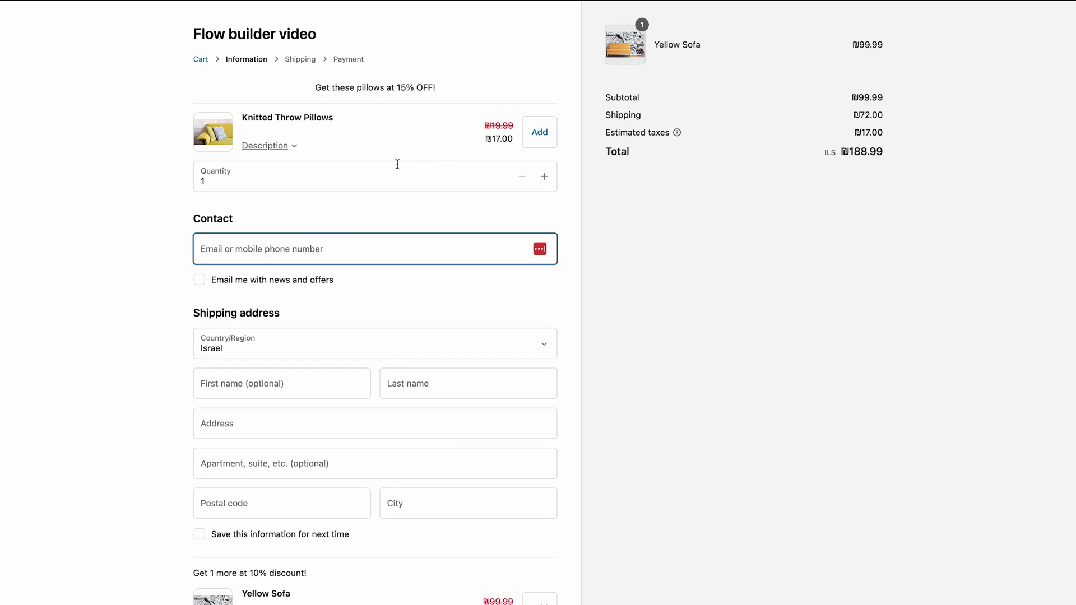
{"action": "scroll", "coordinate": [396, 163], "scroll_direction": "down", "scroll_amount": 3}
{"action": "scroll", "coordinate": [247, 130], "scroll_direction": "up", "scroll_amount": 3}
{"action": "left_click", "coordinate": [202, 60]}
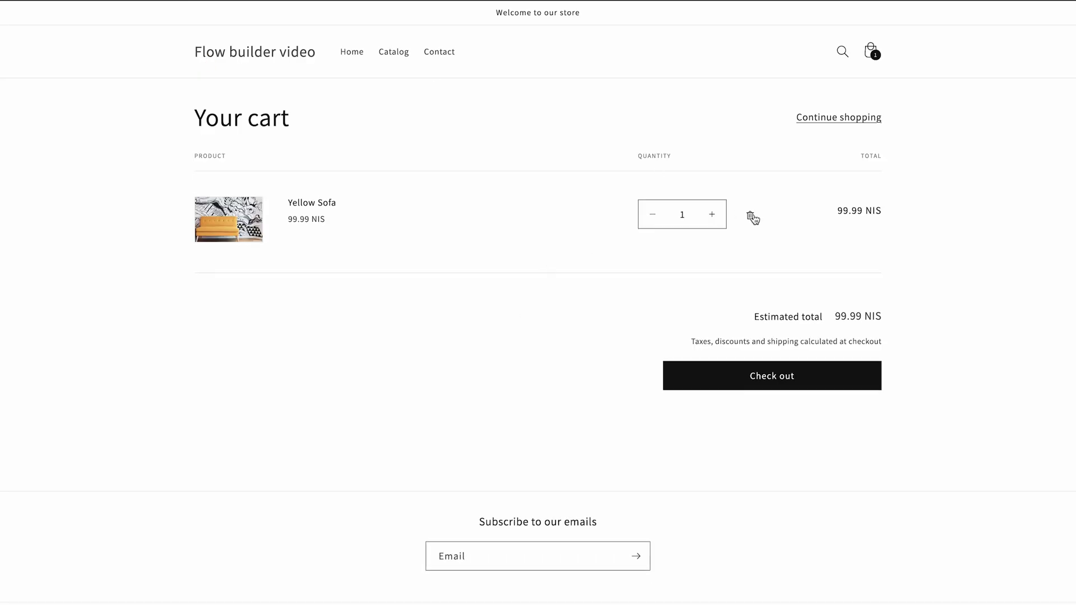
{"action": "left_click", "coordinate": [751, 216]}
{"action": "left_click", "coordinate": [392, 52]}
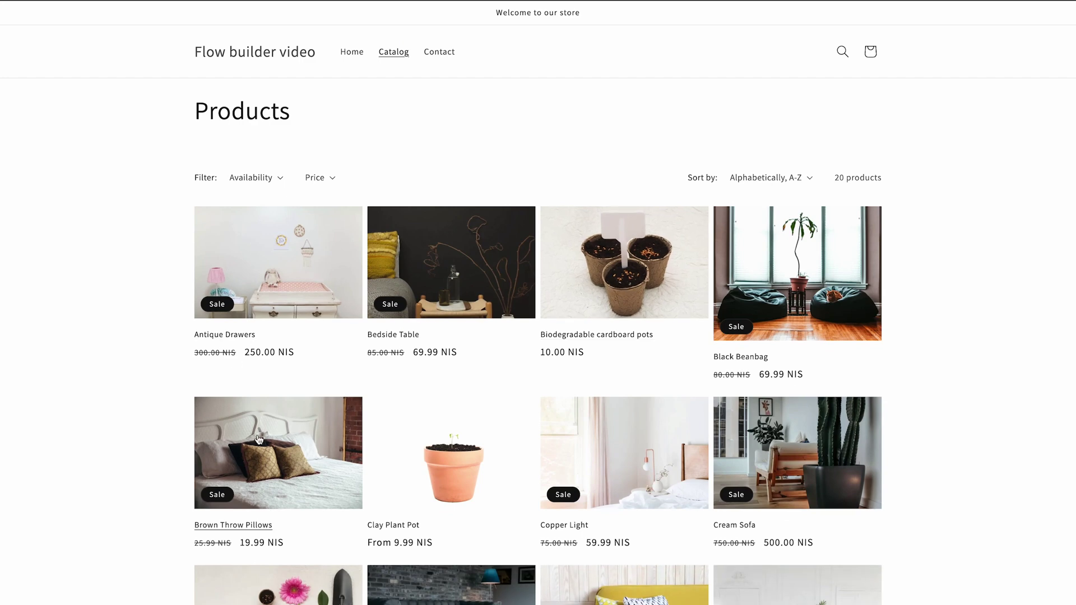
Open the Brown Throw Pillows product and buy it now to start checkout
{"action": "left_click", "coordinate": [259, 439]}
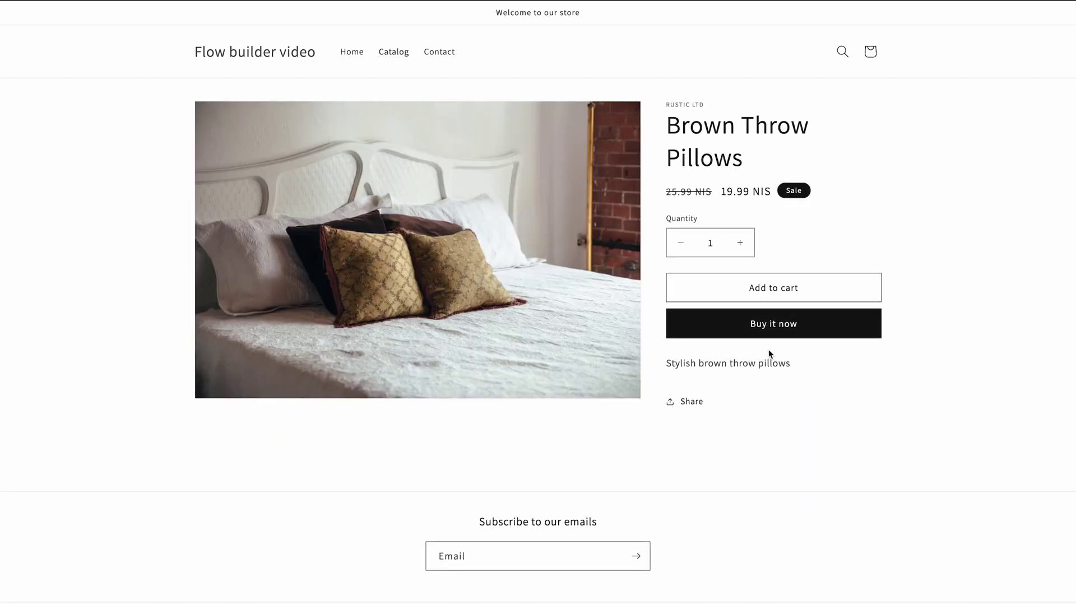
{"action": "left_click", "coordinate": [771, 324]}
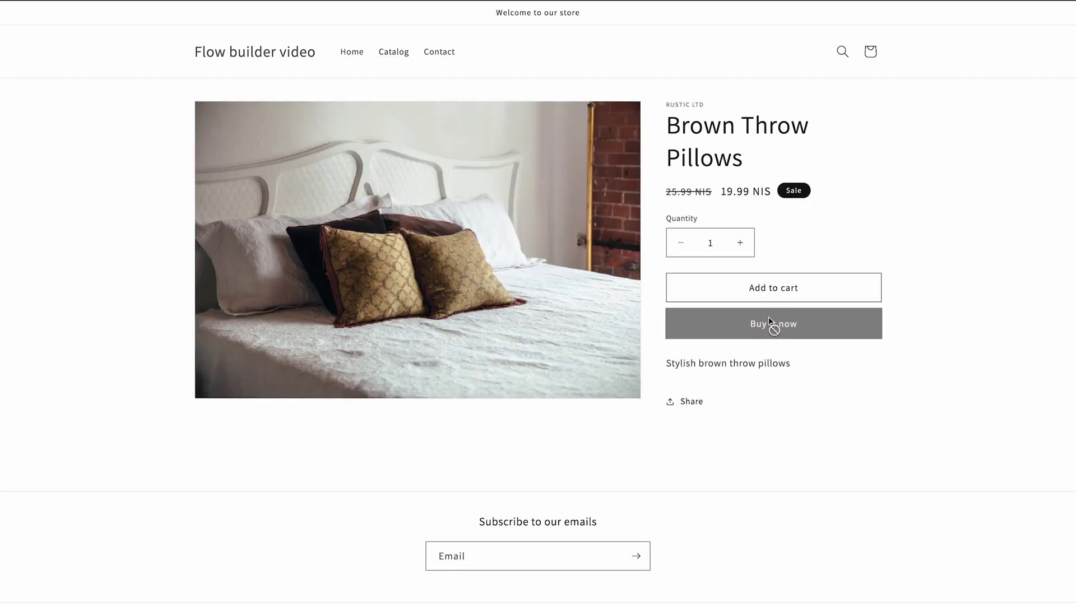